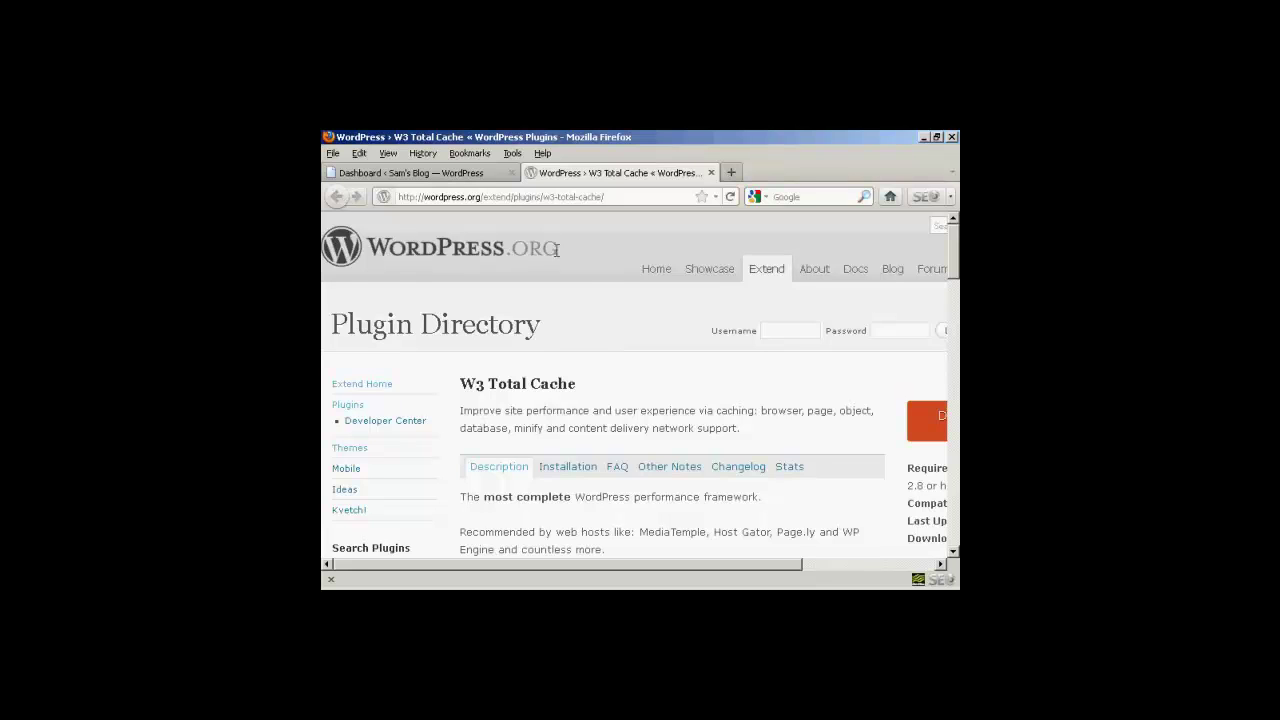
From the blog's Dashboard, search Add New plugins for 'W3 Total Cache' (version 0.9.2.4).
{"action": "left_click", "coordinate": [456, 176]}
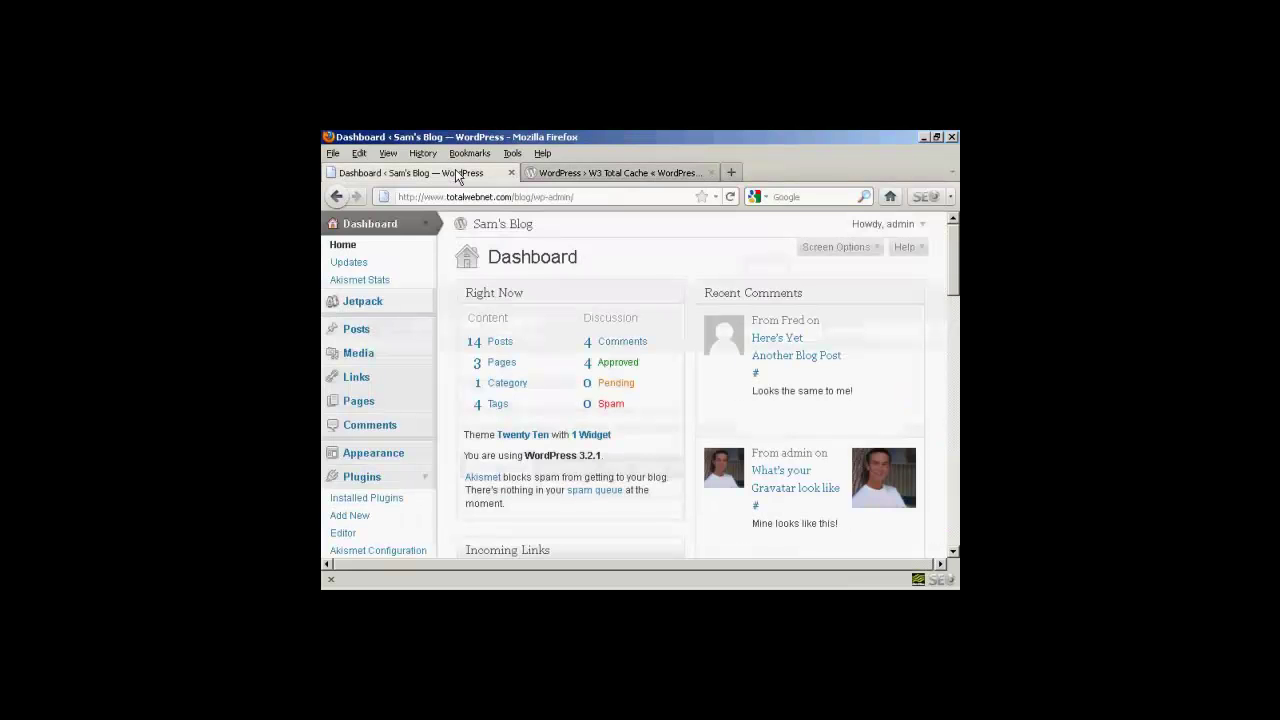
{"action": "left_click", "coordinate": [357, 522]}
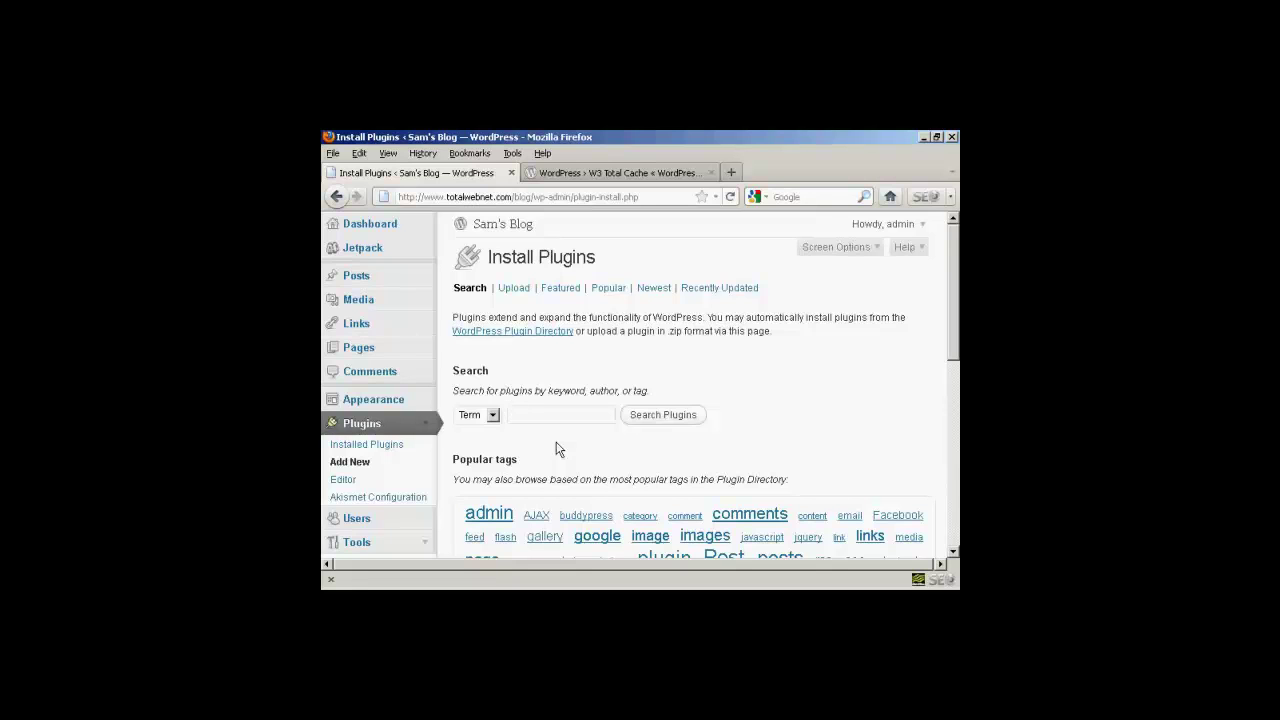
{"action": "type", "text": "W3 "}
{"action": "type", "text": "Tota"}
{"action": "type", "text": "l Ca"}
{"action": "type", "text": "c"}
{"action": "type", "text": "he"}
{"action": "left_click", "coordinate": [657, 421]}
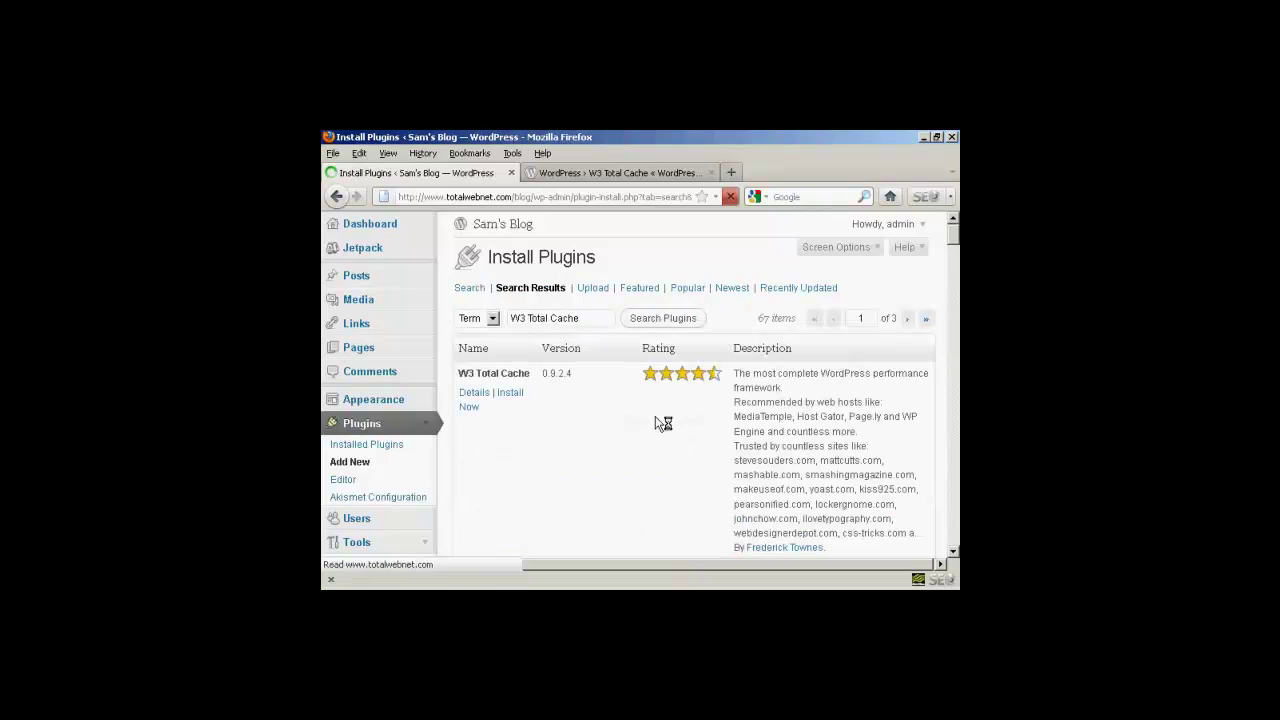
{"action": "left_click", "coordinate": [513, 392]}
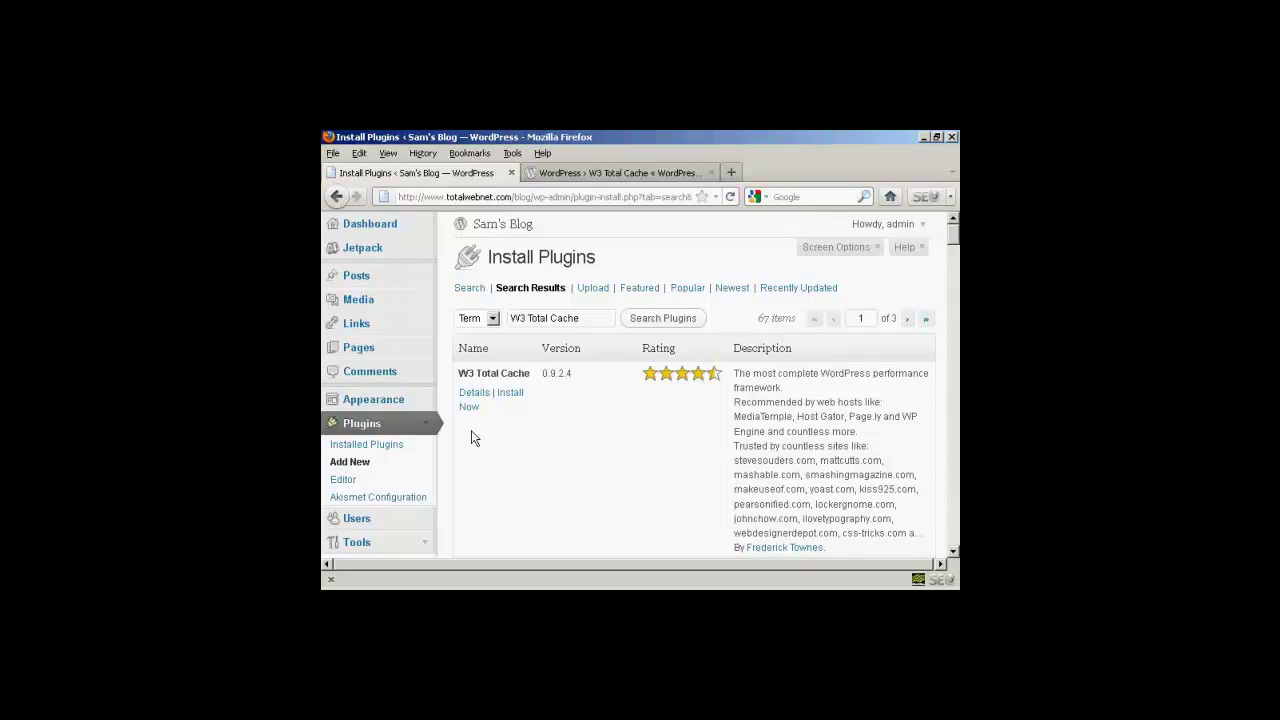
Install and activate W3 Total Cache 0.9.2.4, then locate it in the installed plugins list.
{"action": "left_click", "coordinate": [510, 396]}
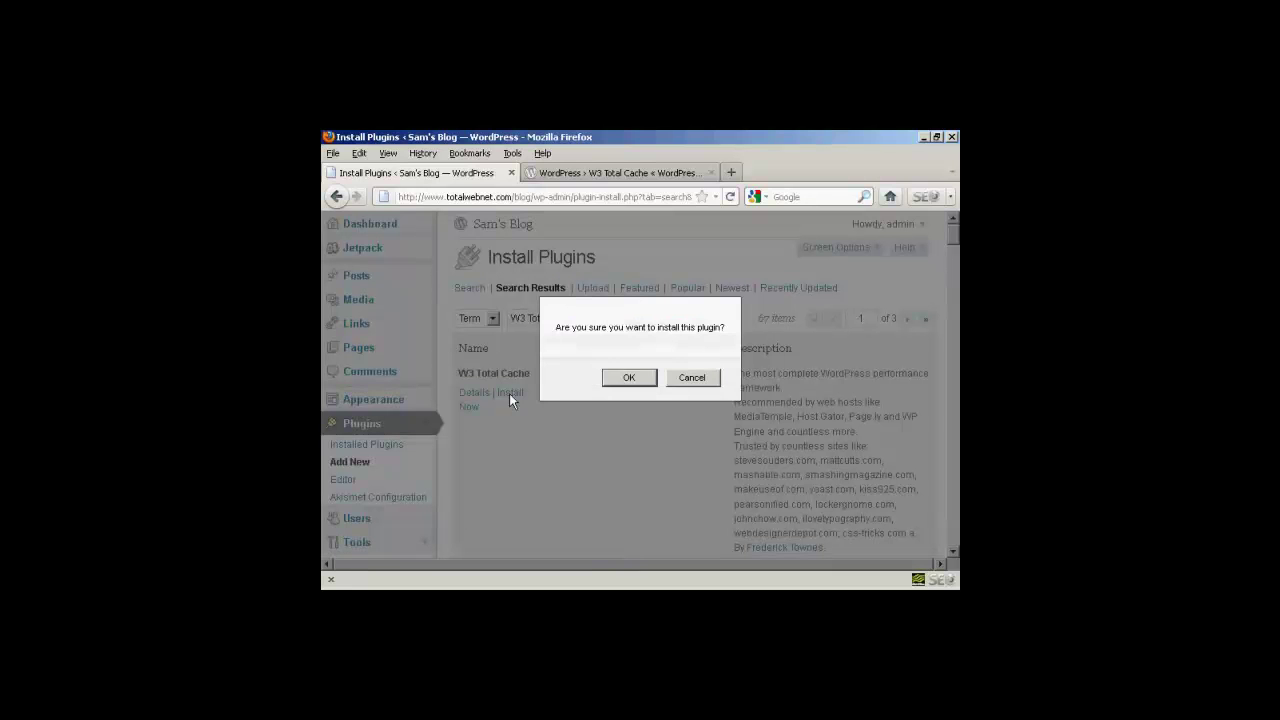
{"action": "left_click", "coordinate": [630, 380]}
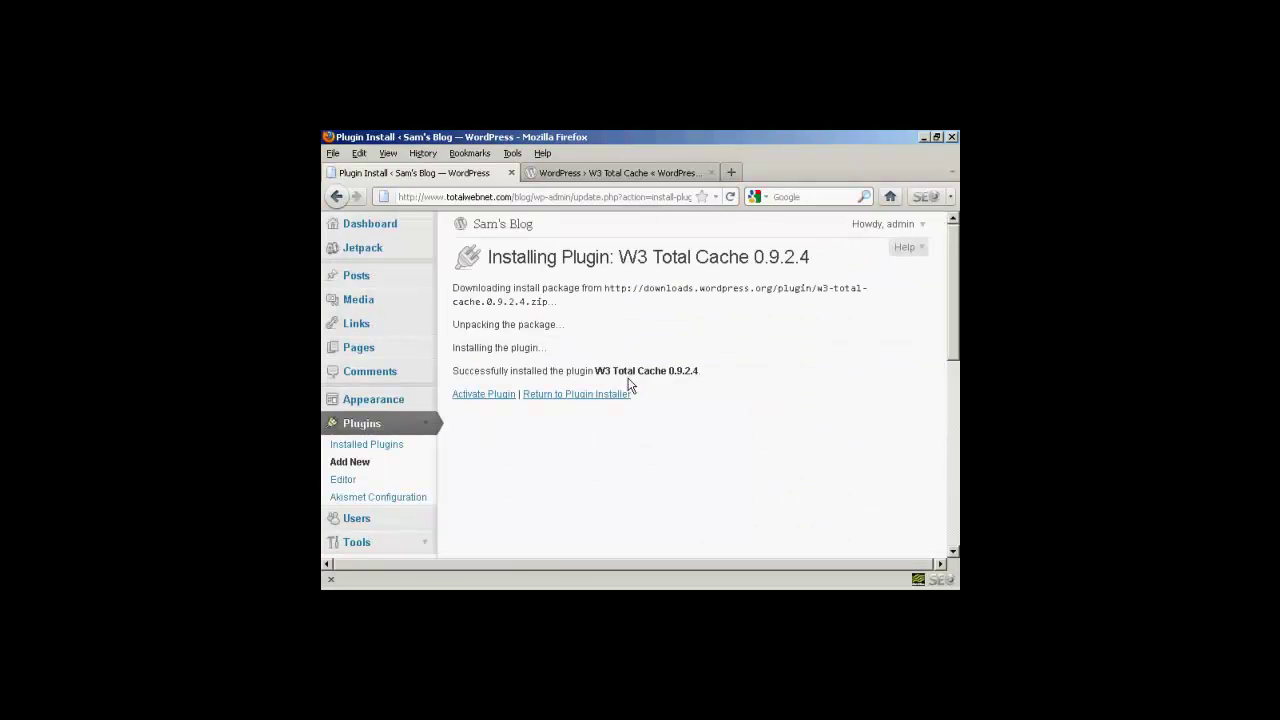
{"action": "left_click", "coordinate": [493, 395]}
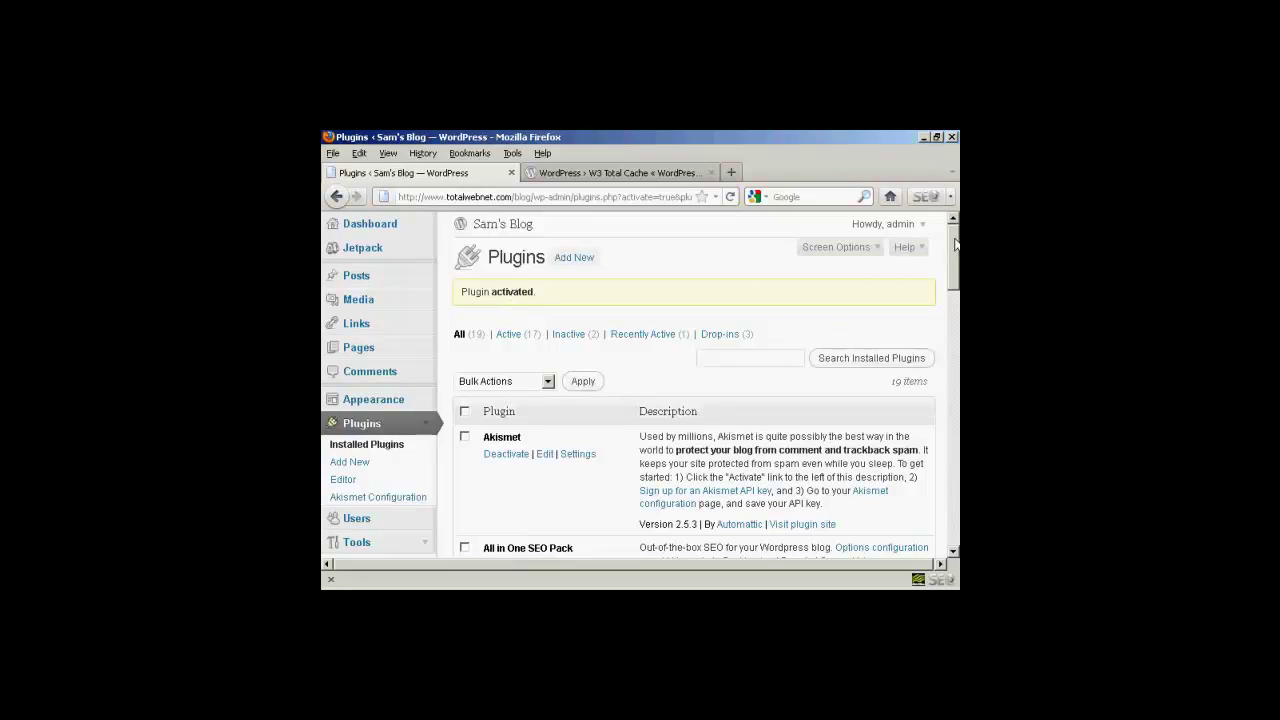
{"action": "scroll", "coordinate": [955, 257], "scroll_direction": "down", "scroll_amount": 5}
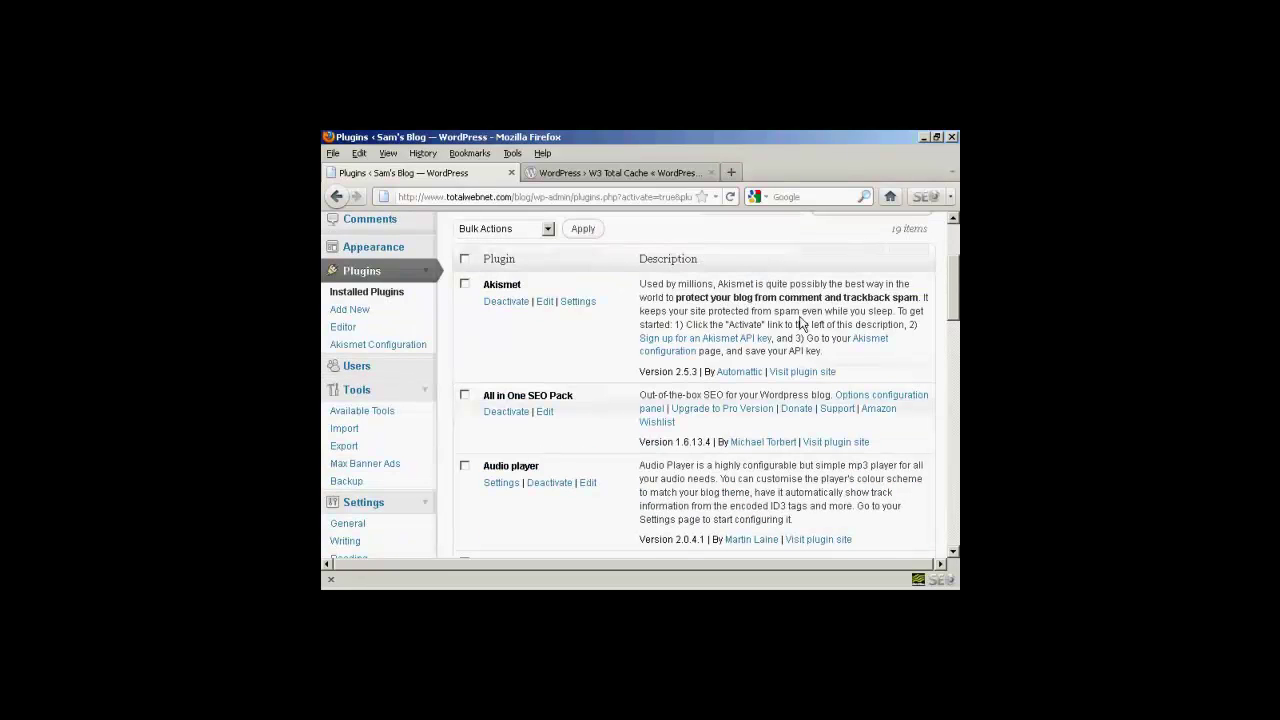
{"action": "scroll", "coordinate": [604, 358], "scroll_direction": "down", "scroll_amount": 5}
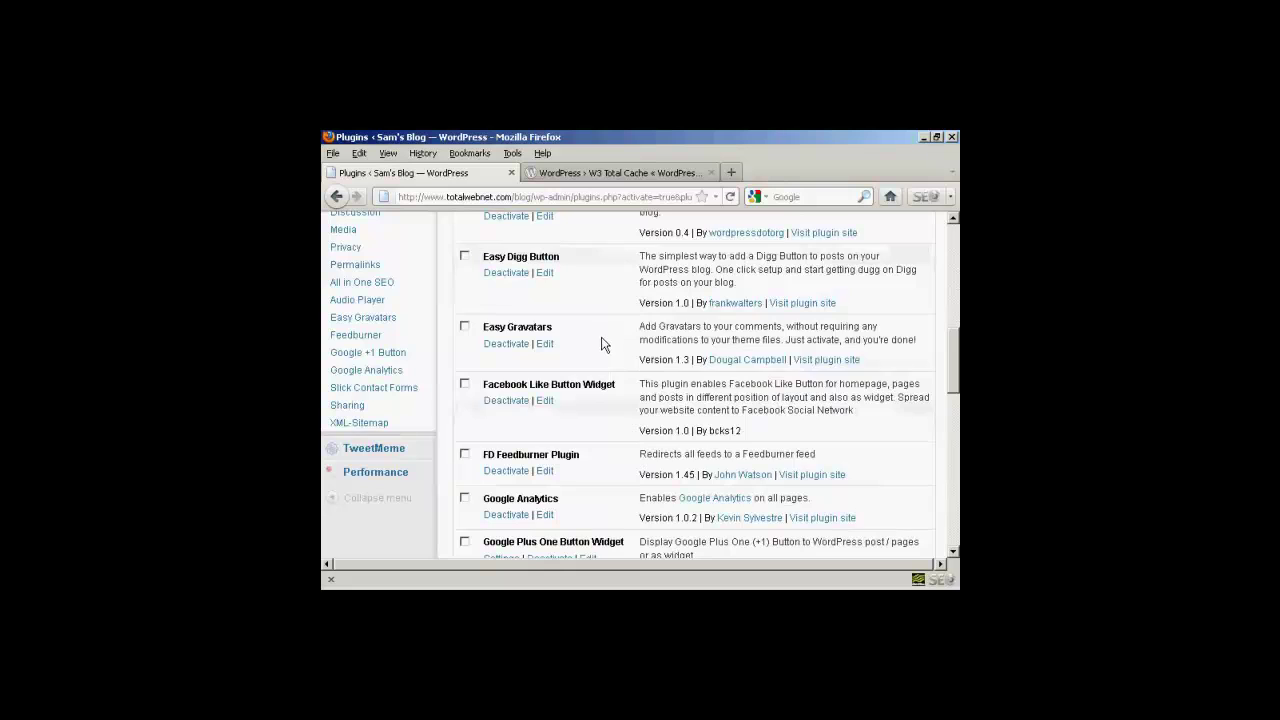
{"action": "scroll", "coordinate": [601, 345], "scroll_direction": "down", "scroll_amount": 6}
{"action": "scroll", "coordinate": [601, 338], "scroll_direction": "down", "scroll_amount": 4}
{"action": "scroll", "coordinate": [601, 338], "scroll_direction": "down", "scroll_amount": 2}
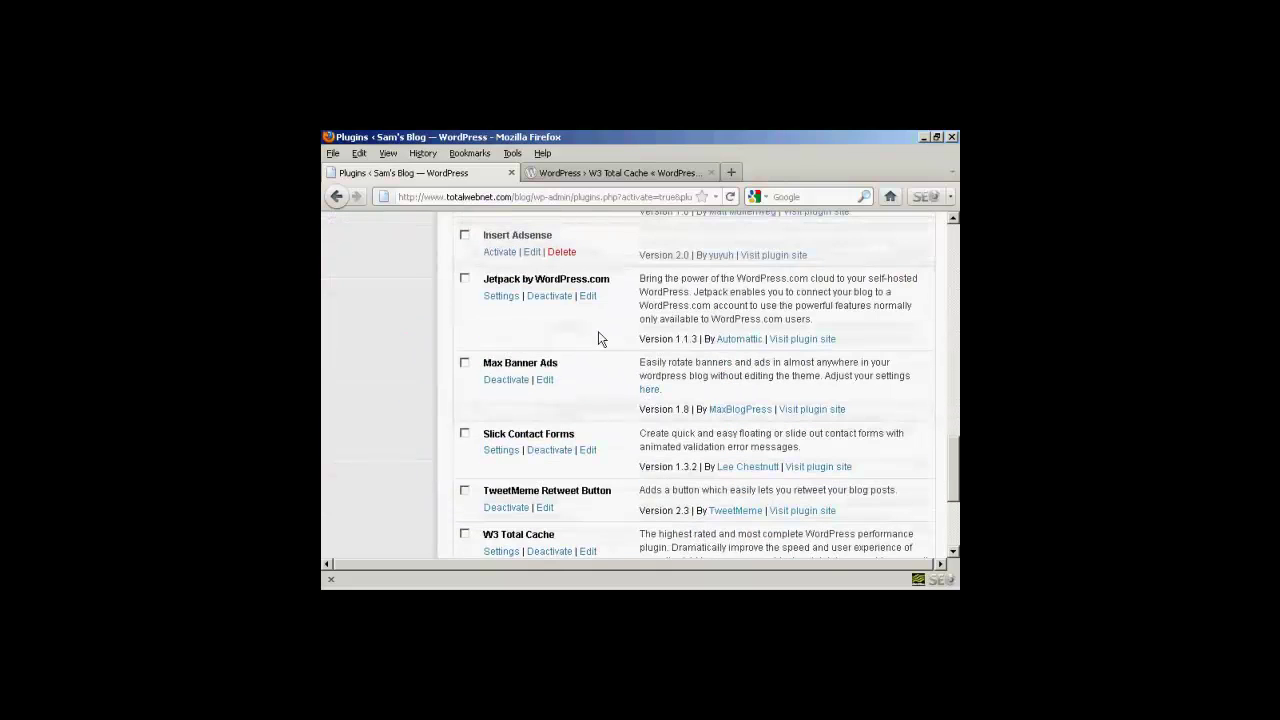
{"action": "scroll", "coordinate": [601, 338], "scroll_direction": "down", "scroll_amount": 6}
{"action": "scroll", "coordinate": [601, 338], "scroll_direction": "down", "scroll_amount": 1}
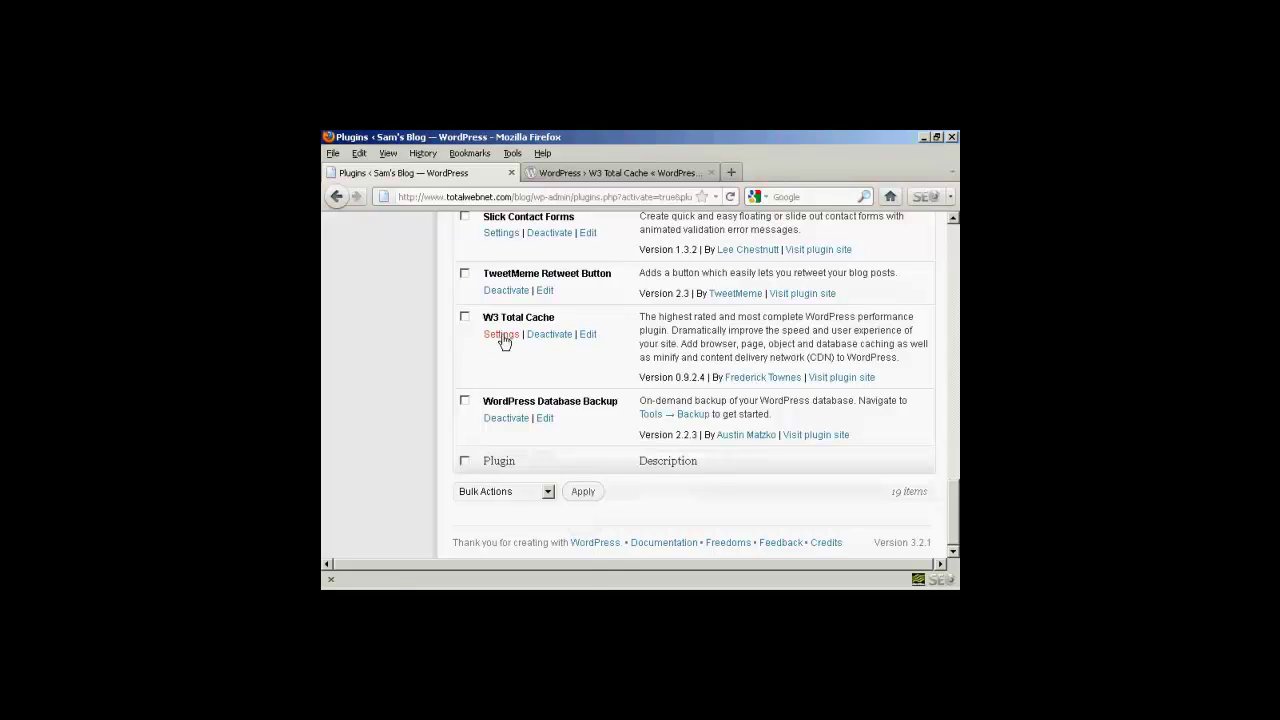
Open W3 Total Cache's General Settings and deploy its preview settings to the live site.
{"action": "left_click", "coordinate": [502, 336]}
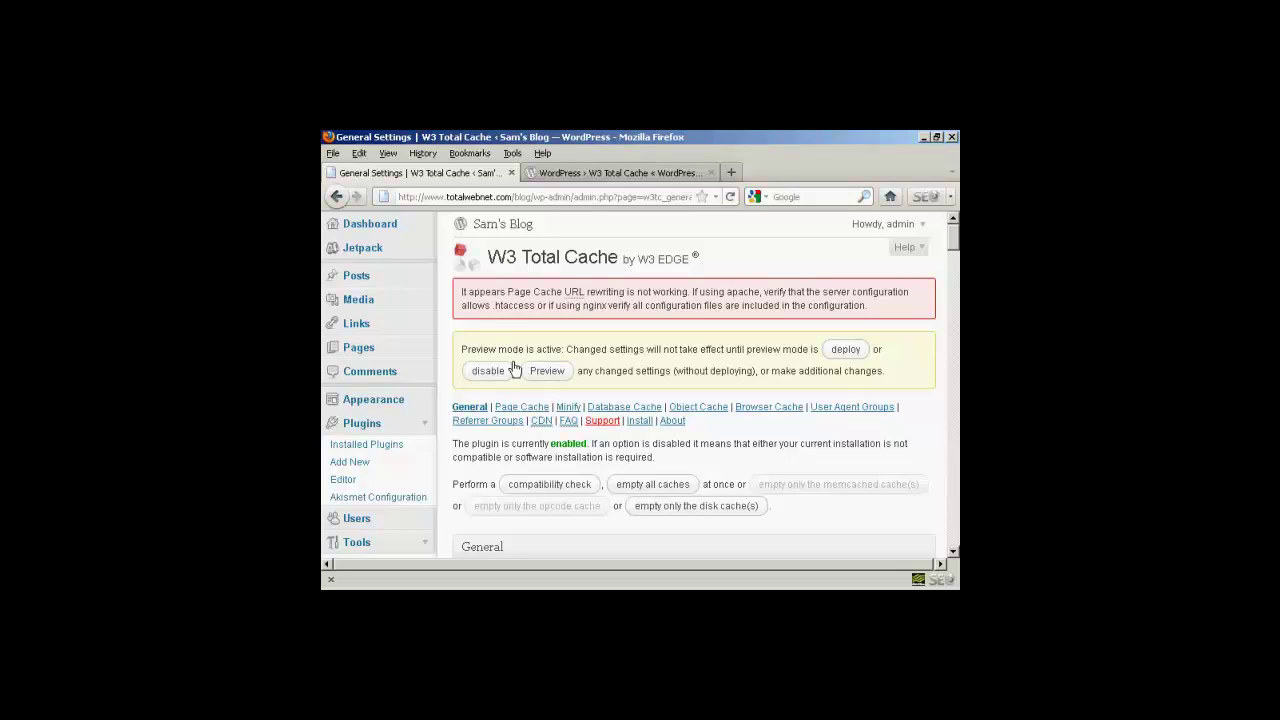
{"action": "left_click", "coordinate": [852, 352]}
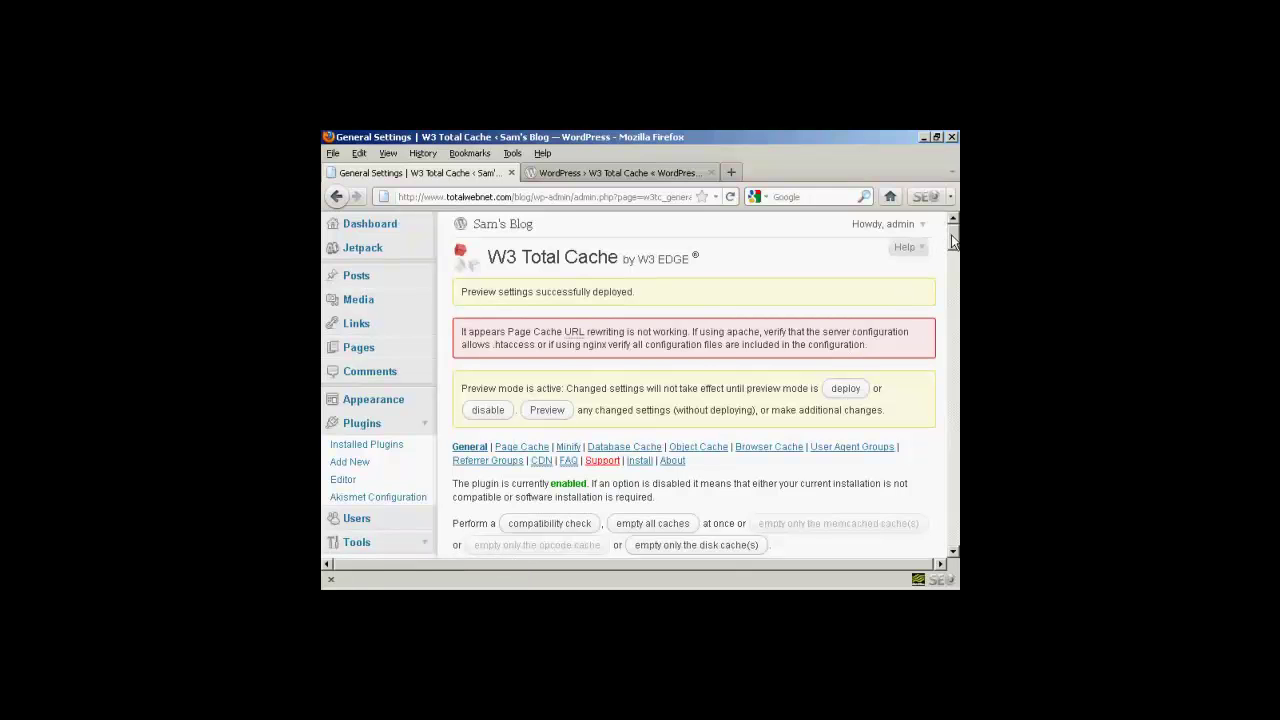
{"action": "scroll", "coordinate": [952, 240], "scroll_direction": "down", "scroll_amount": 1}
{"action": "scroll", "coordinate": [952, 243], "scroll_direction": "down", "scroll_amount": 1}
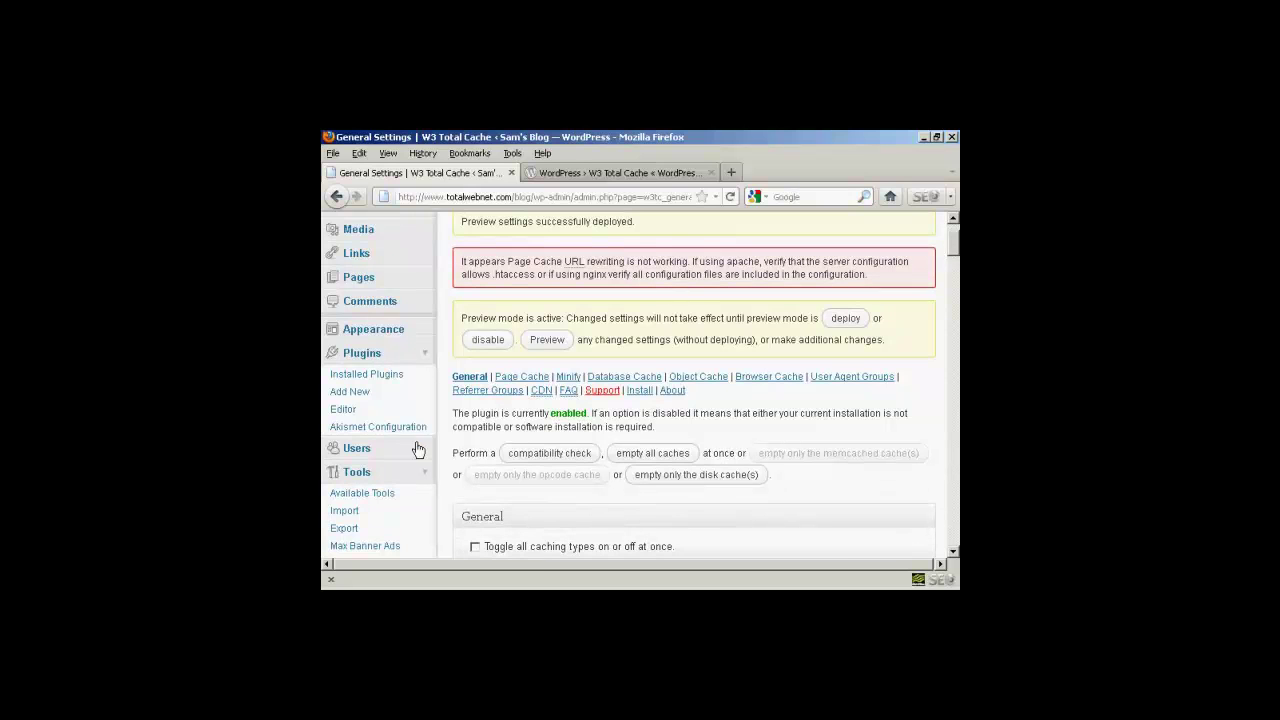
{"action": "left_click", "coordinate": [573, 463]}
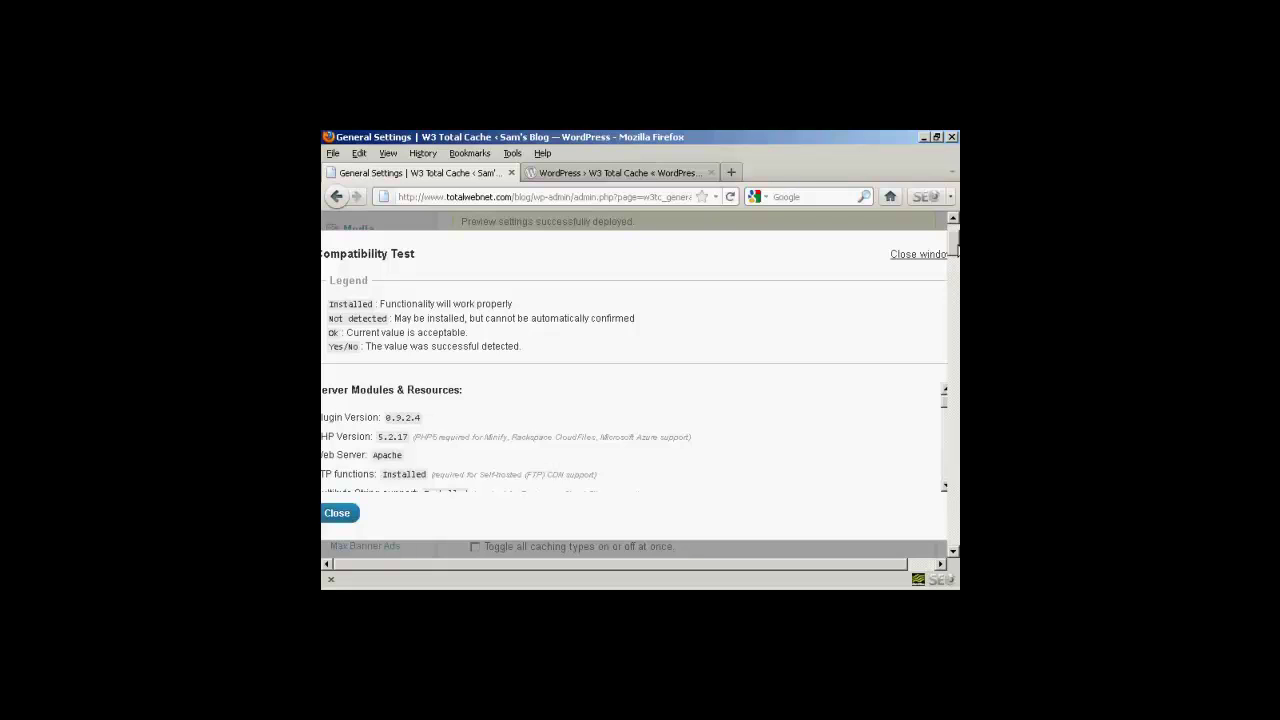
{"action": "scroll", "coordinate": [956, 254], "scroll_direction": "down", "scroll_amount": 3}
{"action": "scroll", "coordinate": [956, 254], "scroll_direction": "down", "scroll_amount": 3}
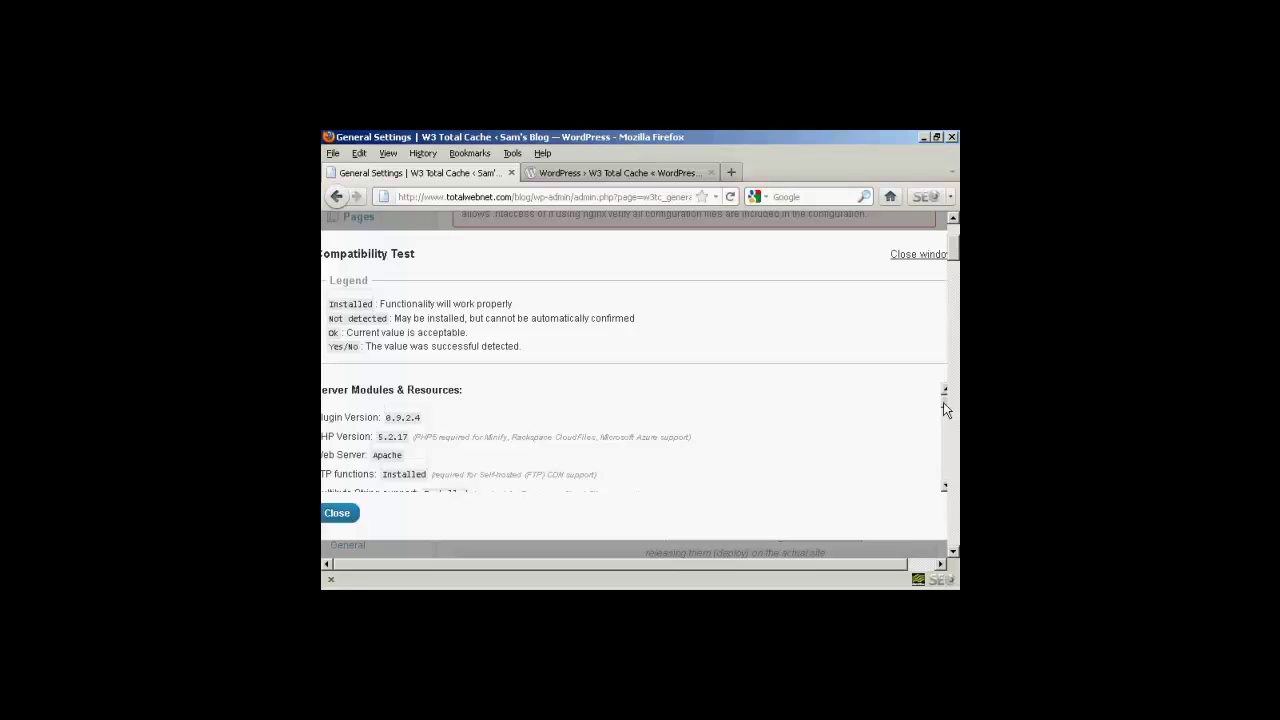
{"action": "scroll", "coordinate": [944, 404], "scroll_direction": "down", "scroll_amount": 1}
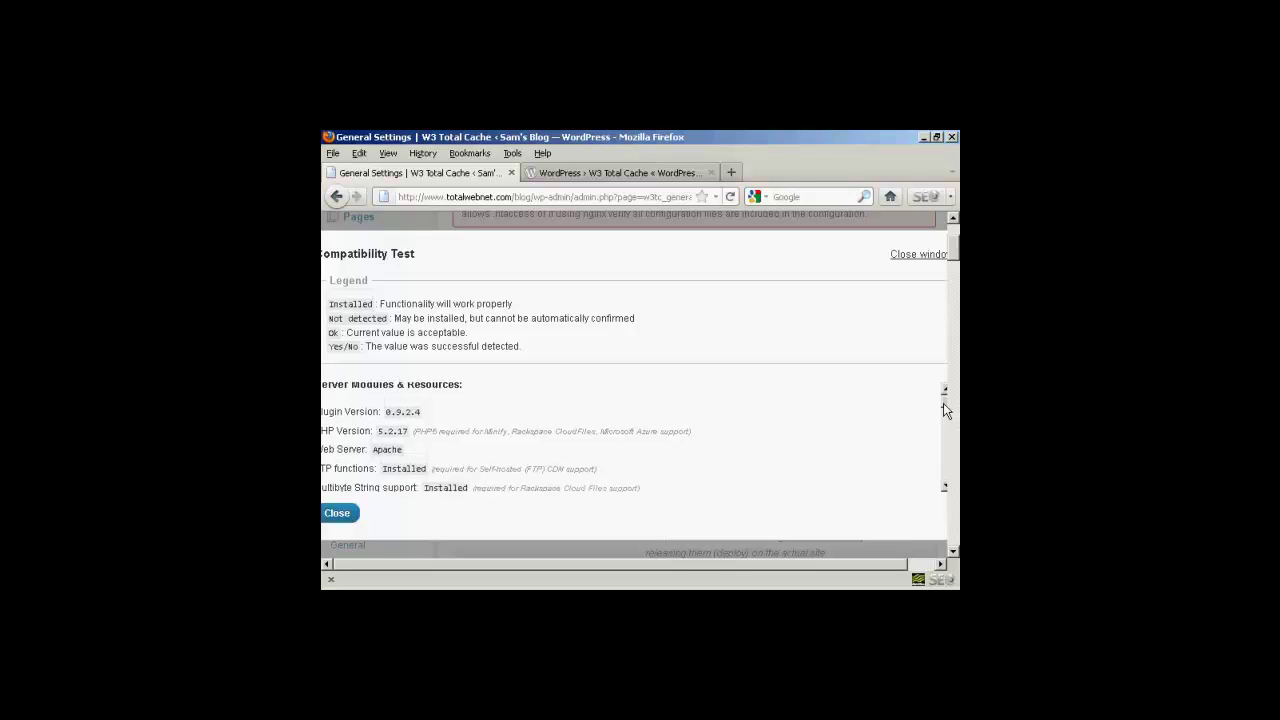
{"action": "scroll", "coordinate": [943, 410], "scroll_direction": "down", "scroll_amount": 2}
{"action": "scroll", "coordinate": [944, 418], "scroll_direction": "down", "scroll_amount": 1}
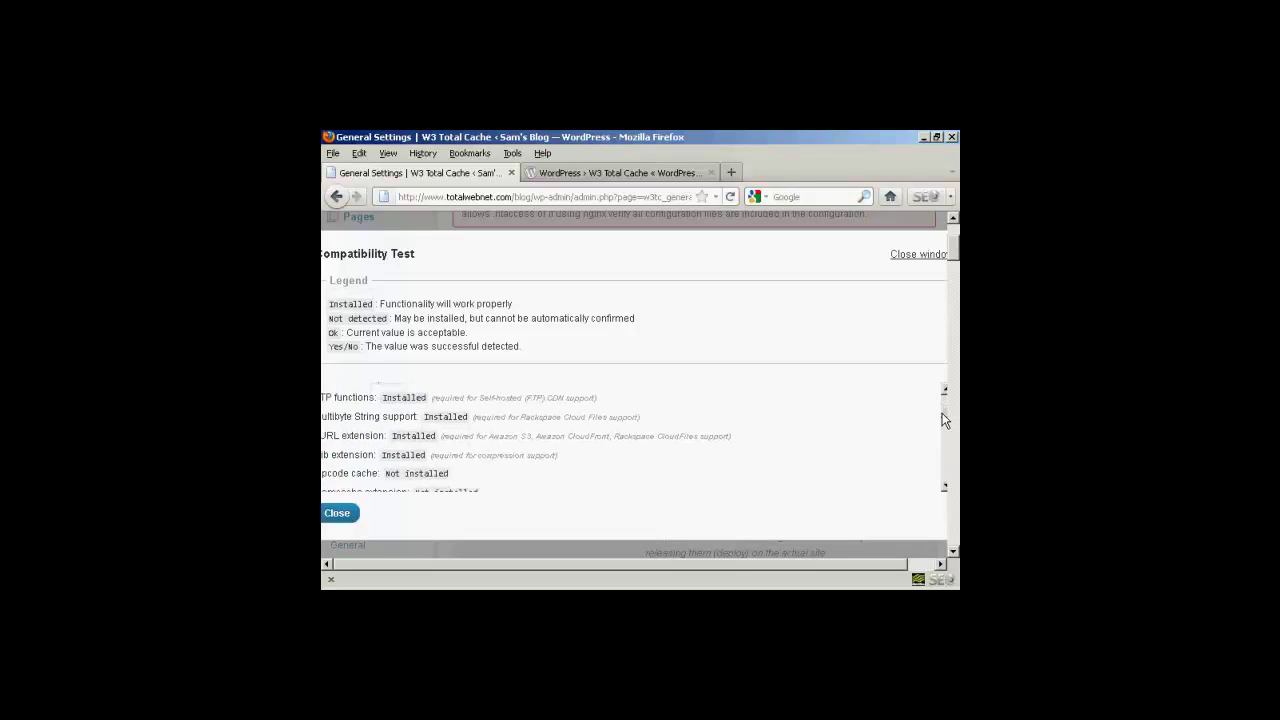
{"action": "scroll", "coordinate": [944, 420], "scroll_direction": "down", "scroll_amount": 1}
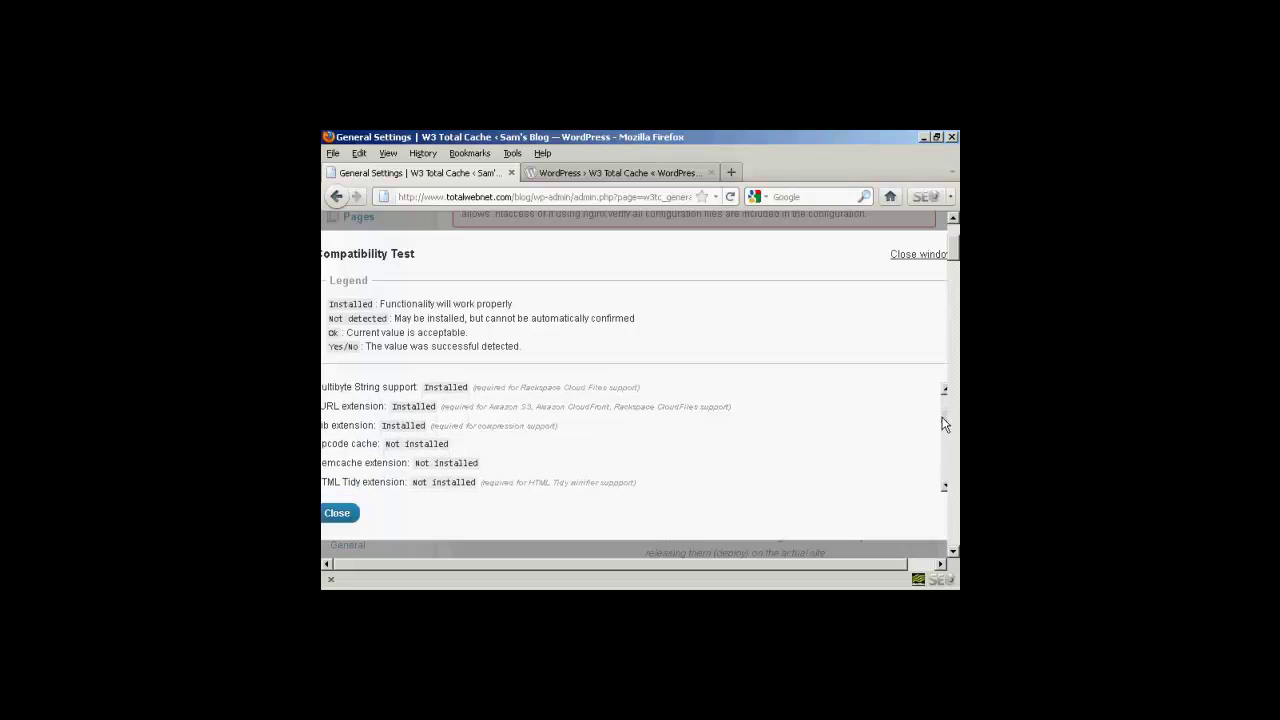
{"action": "scroll", "coordinate": [943, 425], "scroll_direction": "down", "scroll_amount": 1}
{"action": "scroll", "coordinate": [943, 425], "scroll_direction": "down", "scroll_amount": 1}
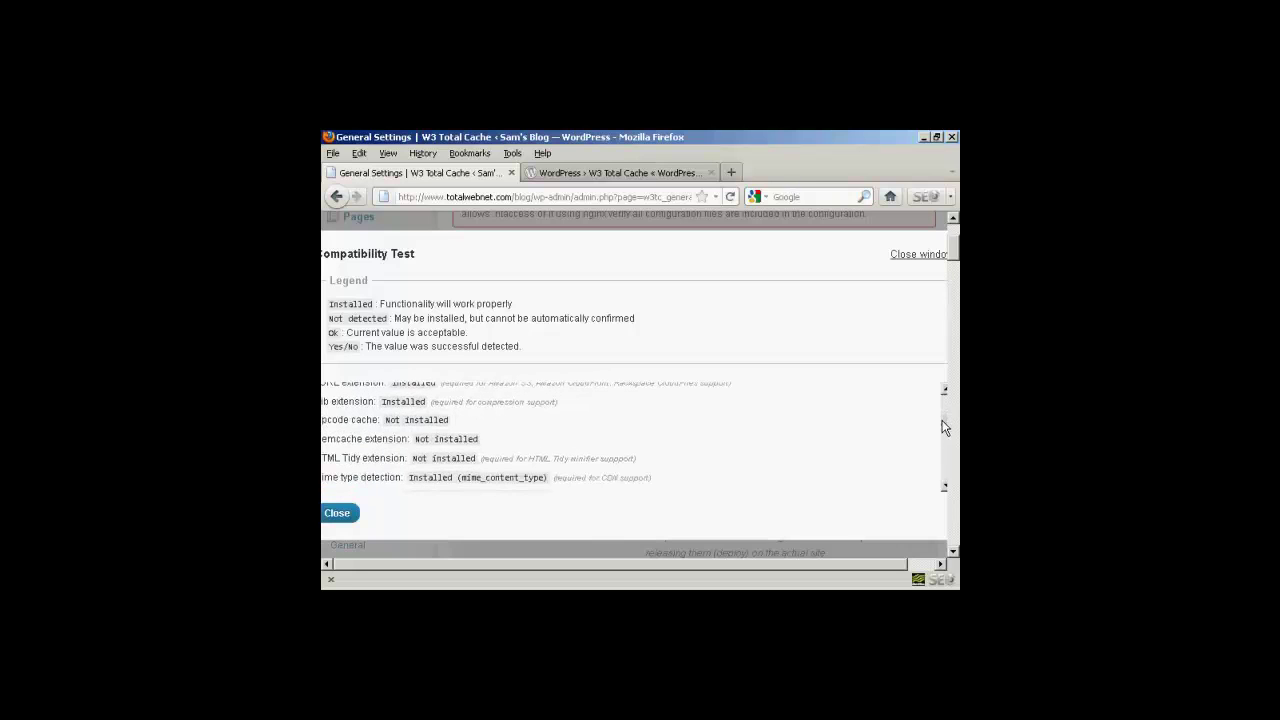
{"action": "scroll", "coordinate": [943, 425], "scroll_direction": "down", "scroll_amount": 1}
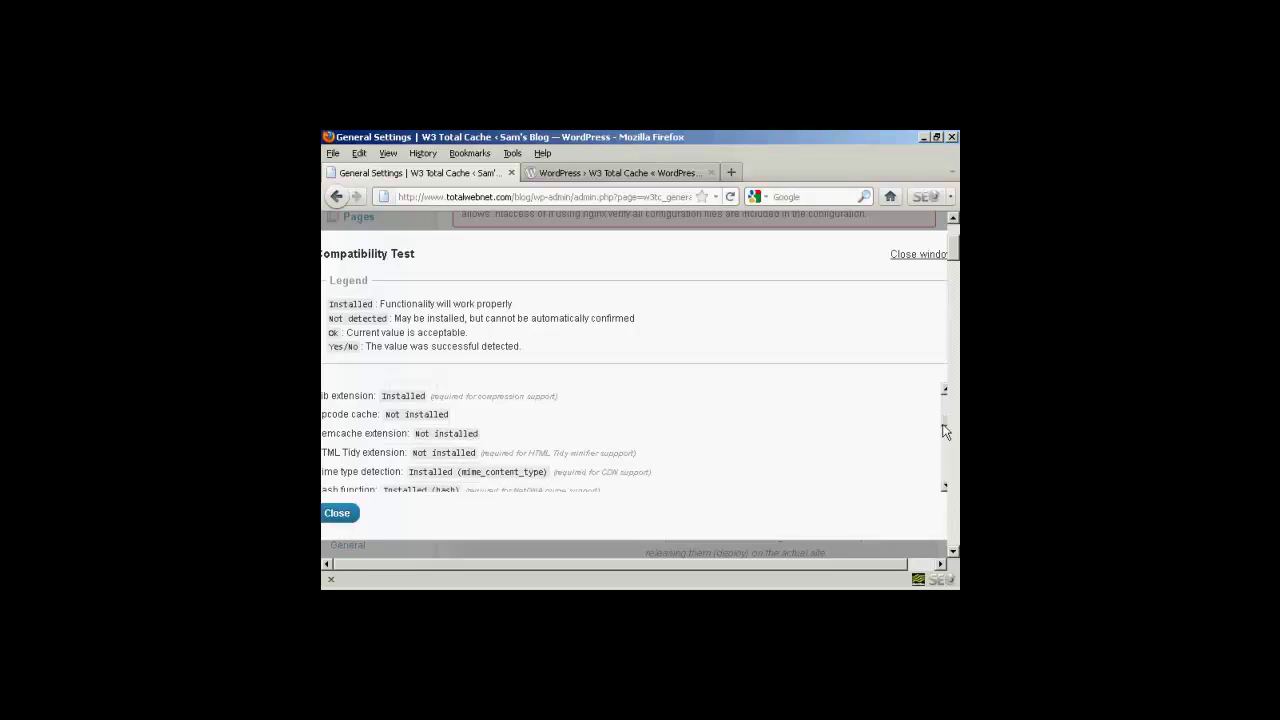
{"action": "left_click_drag", "start_coordinate": [943, 425], "coordinate": [945, 485]}
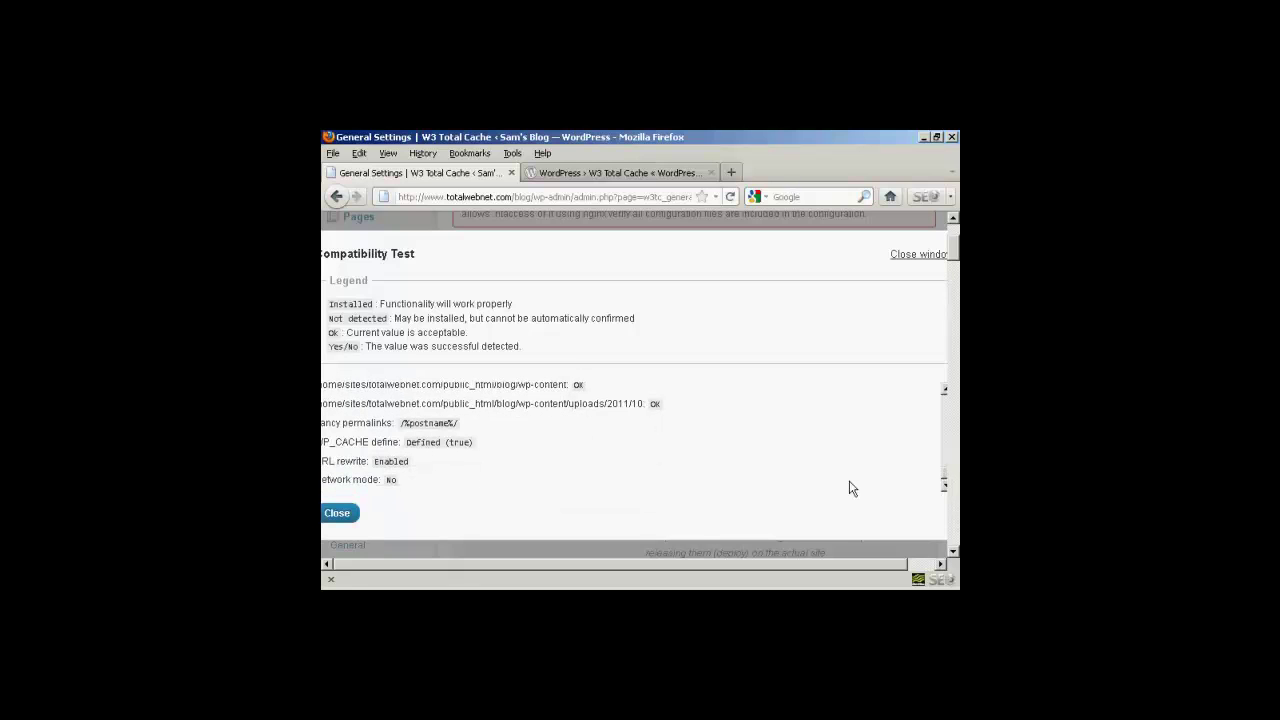
{"action": "left_click", "coordinate": [336, 514]}
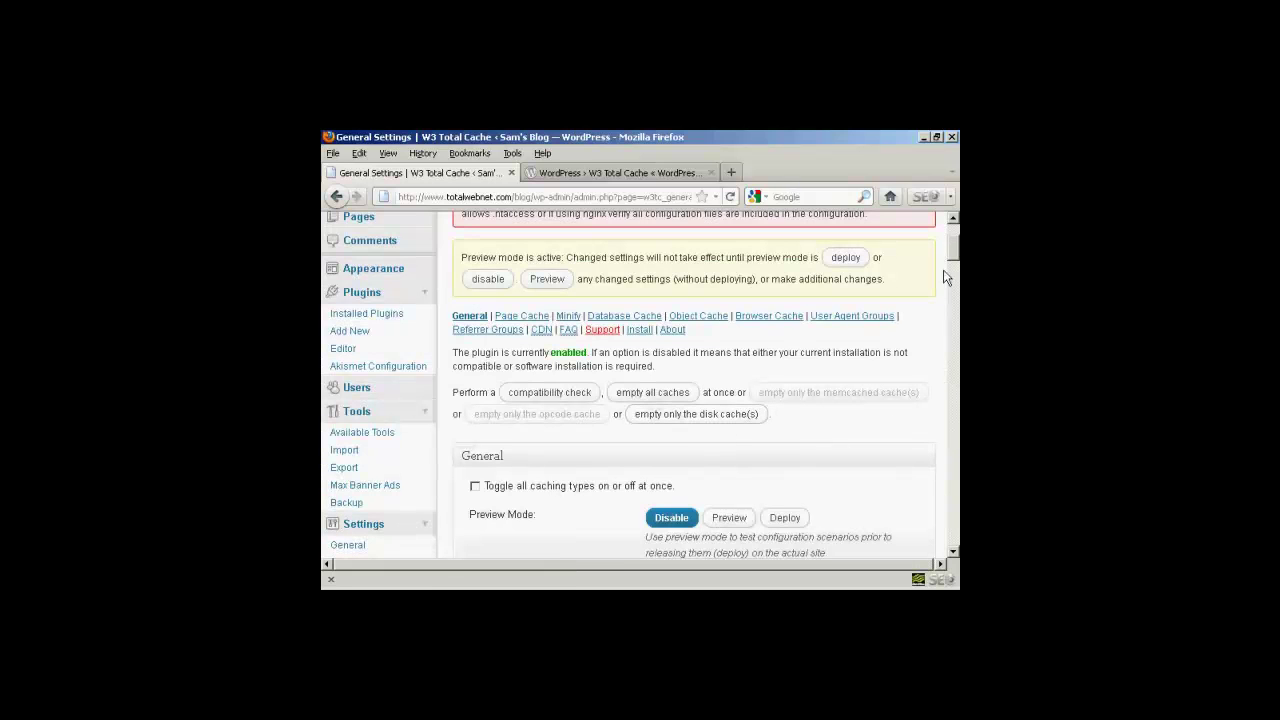
Set the Page Cache Method to Disk: Basic and save all settings.
{"action": "scroll", "coordinate": [918, 356], "scroll_direction": "down", "scroll_amount": 2}
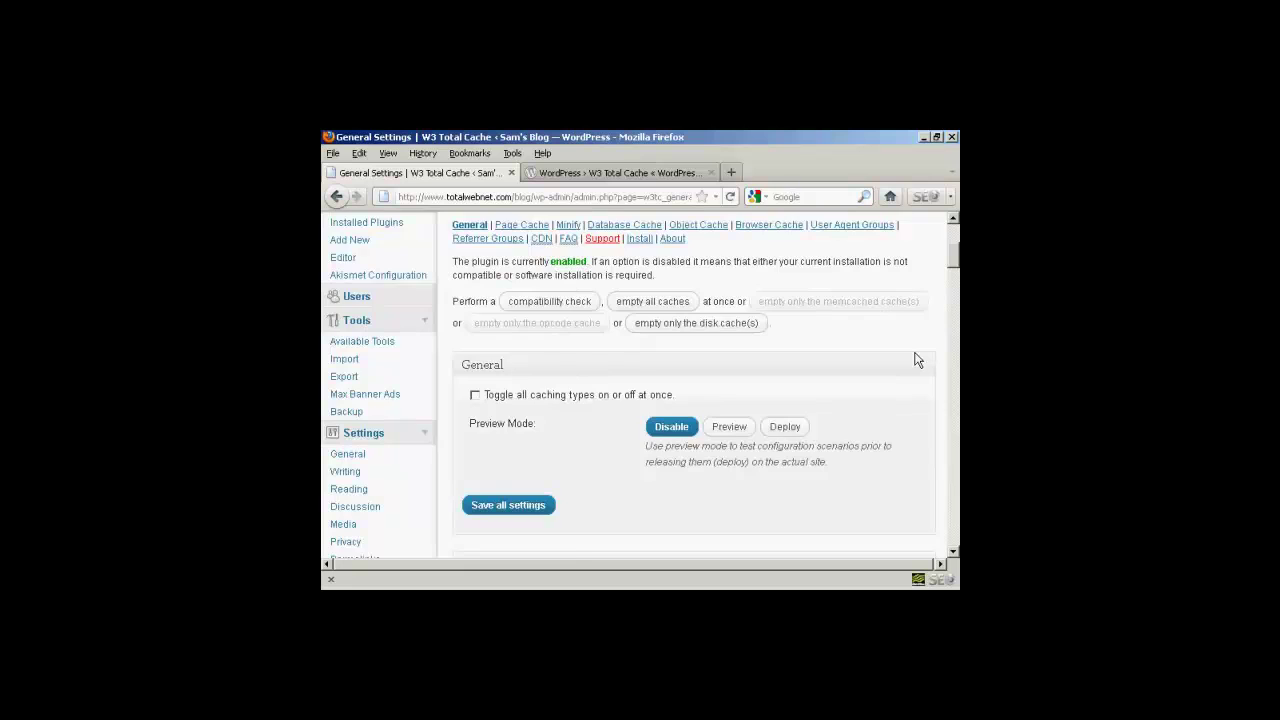
{"action": "scroll", "coordinate": [918, 360], "scroll_direction": "down", "scroll_amount": 4}
{"action": "scroll", "coordinate": [918, 360], "scroll_direction": "down", "scroll_amount": 2}
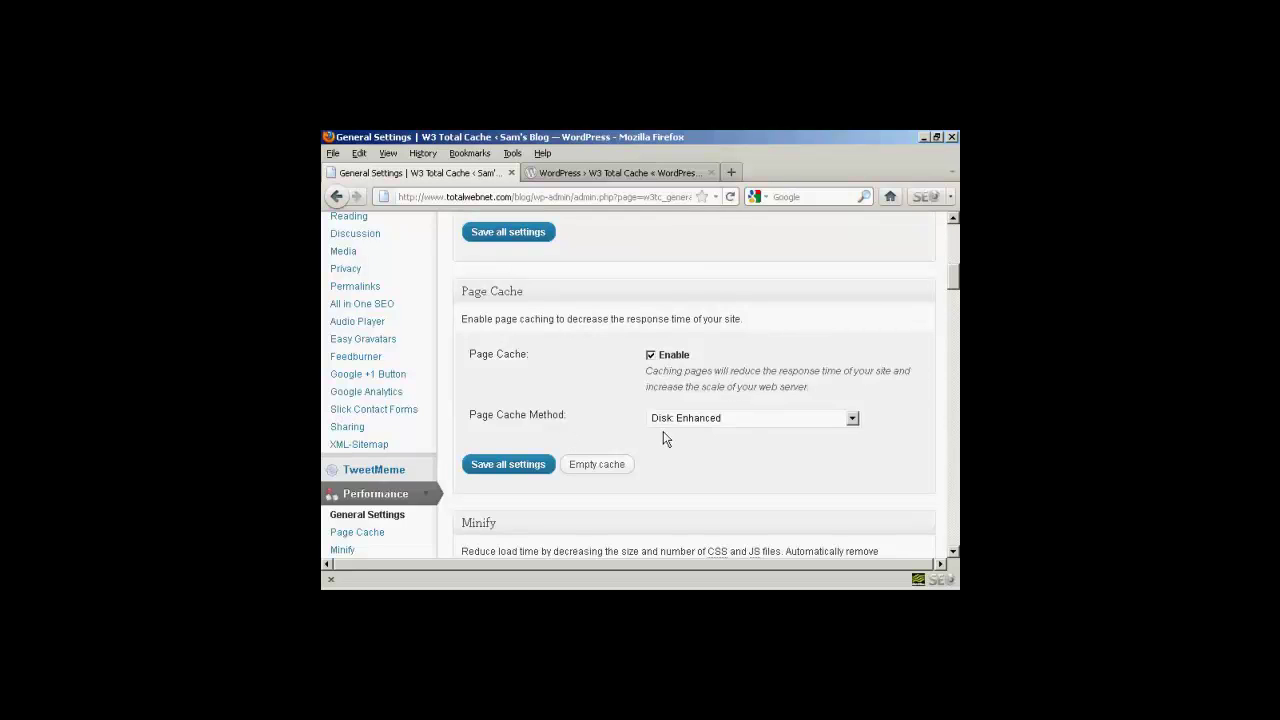
{"action": "left_click", "coordinate": [853, 420]}
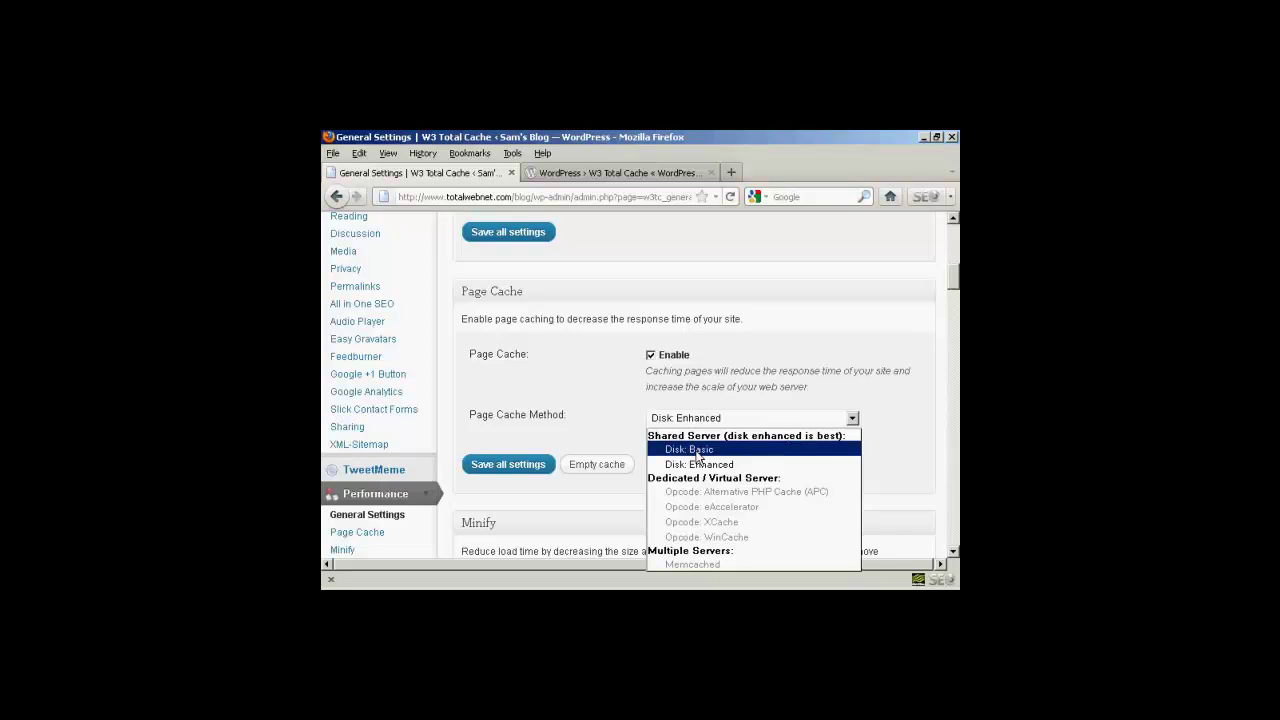
{"action": "left_click", "coordinate": [699, 450]}
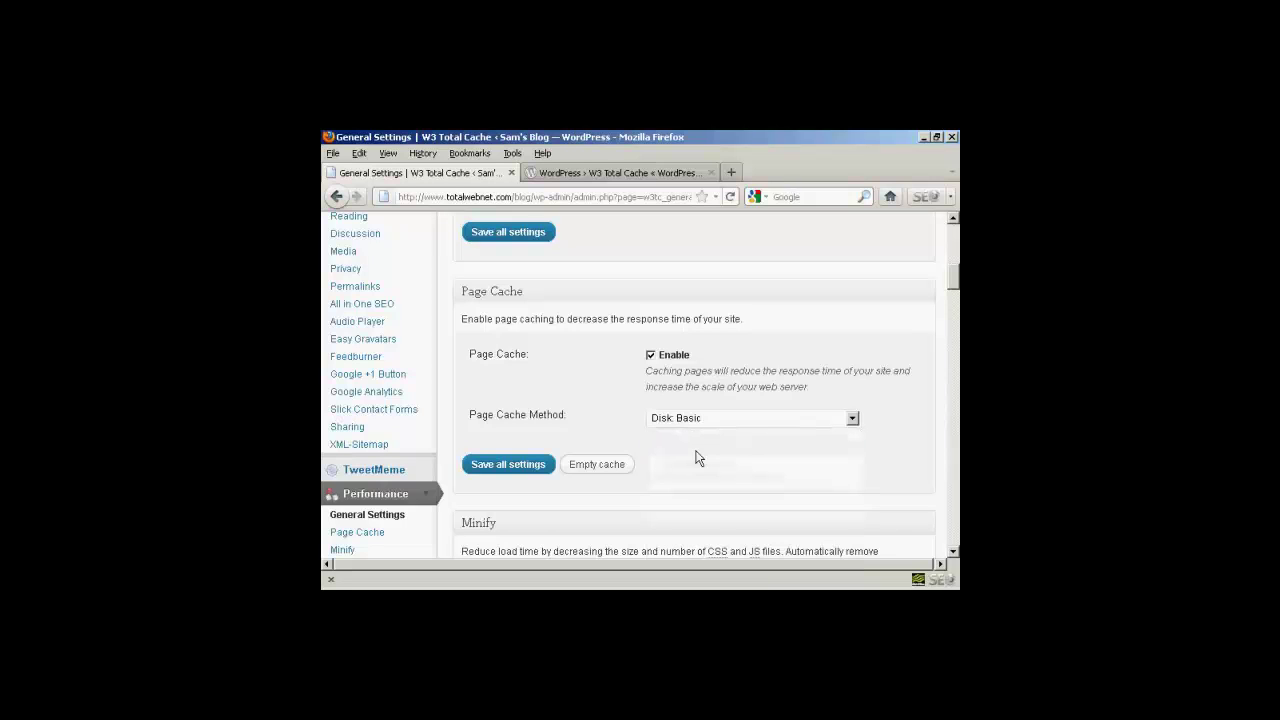
{"action": "left_click", "coordinate": [518, 468]}
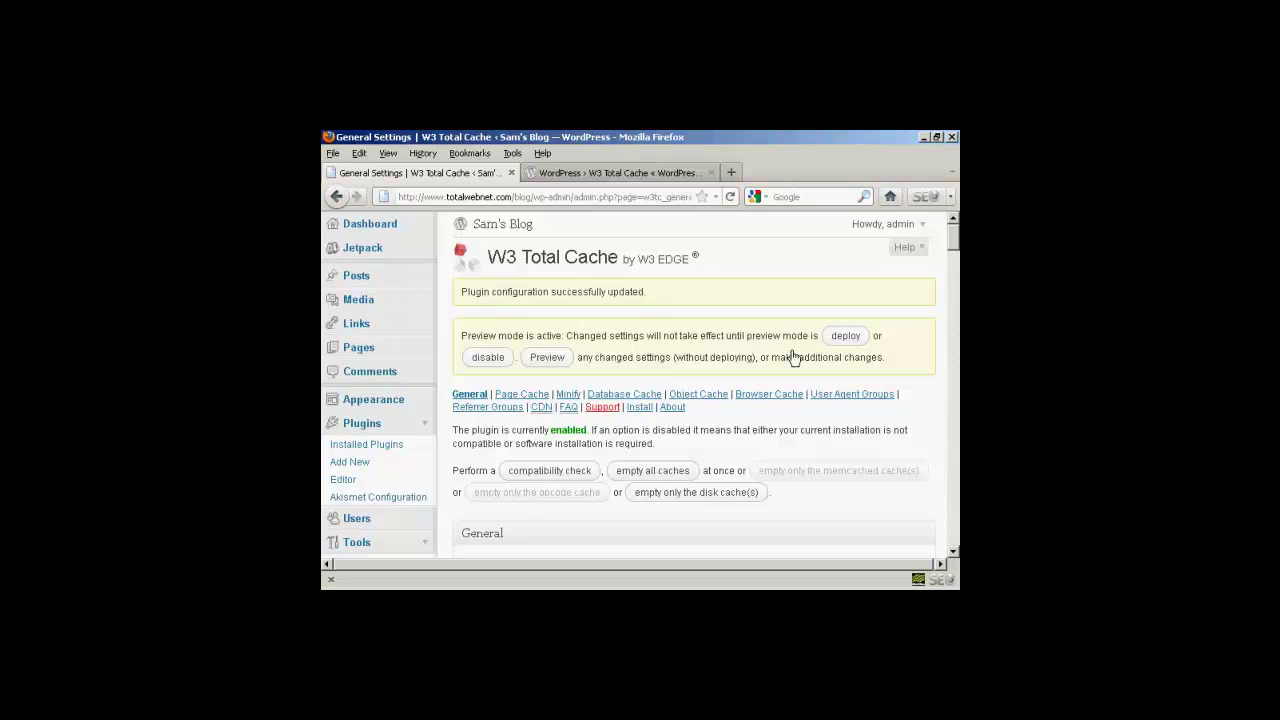
Turn off W3 Total Cache preview mode.
{"action": "left_click", "coordinate": [488, 360]}
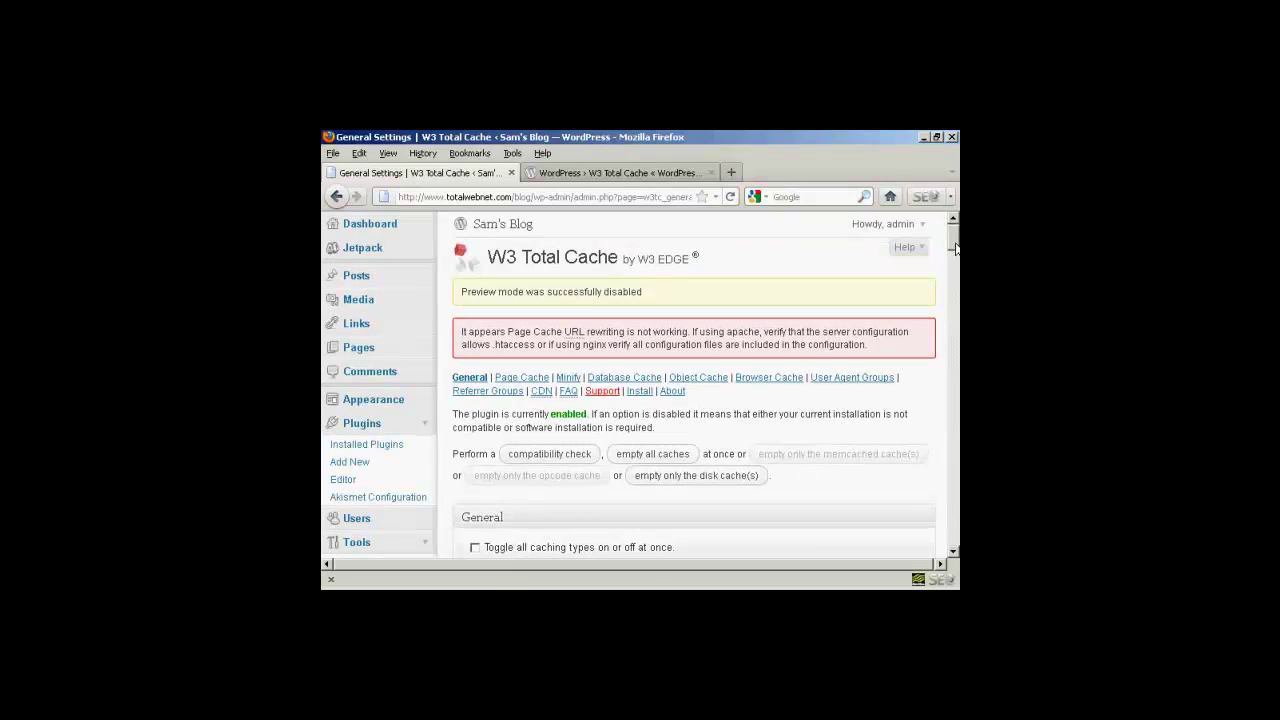
{"action": "scroll", "coordinate": [955, 255], "scroll_direction": "down", "scroll_amount": 1}
{"action": "scroll", "coordinate": [955, 258], "scroll_direction": "down", "scroll_amount": 1}
Change the page cache method from Disk: Enhanced back to Disk: Basic and save.
{"action": "left_click_drag", "start_coordinate": [955, 258], "coordinate": [955, 268]}
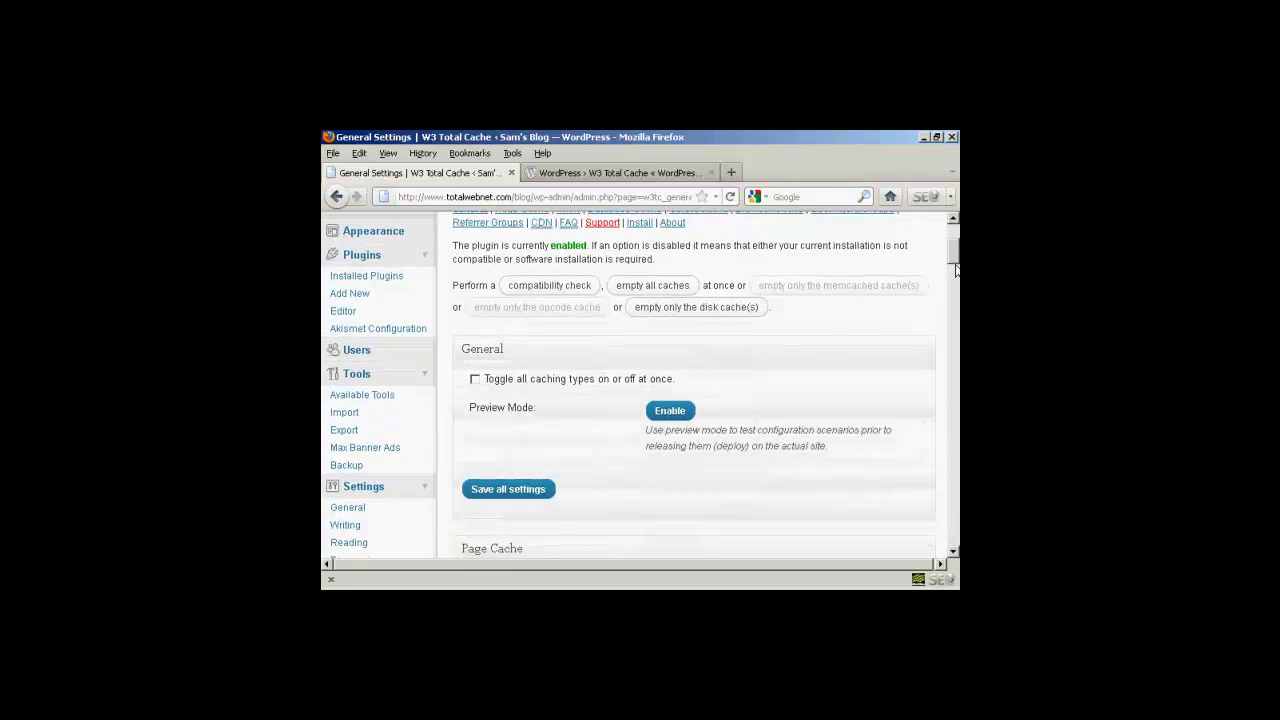
{"action": "scroll", "coordinate": [848, 481], "scroll_direction": "down", "scroll_amount": 2}
{"action": "scroll", "coordinate": [848, 481], "scroll_direction": "down", "scroll_amount": 1}
{"action": "scroll", "coordinate": [848, 481], "scroll_direction": "down", "scroll_amount": 1}
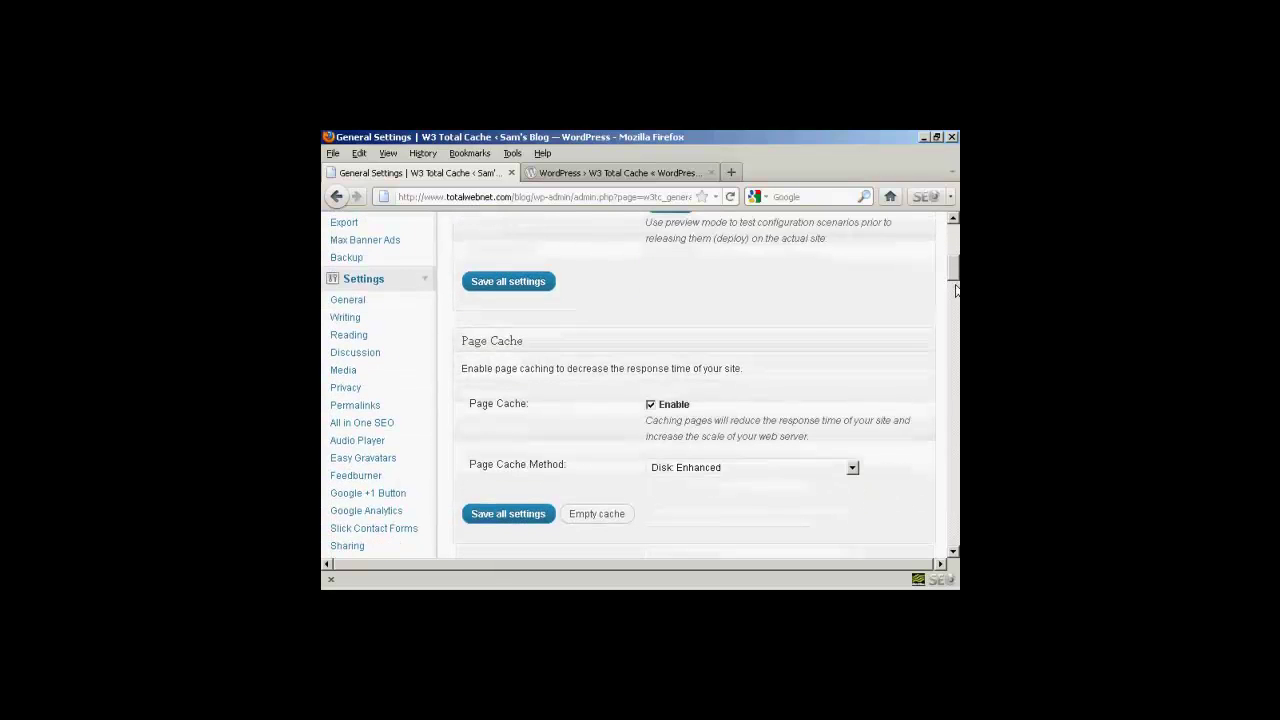
{"action": "left_click", "coordinate": [852, 470]}
{"action": "left_click", "coordinate": [688, 338]}
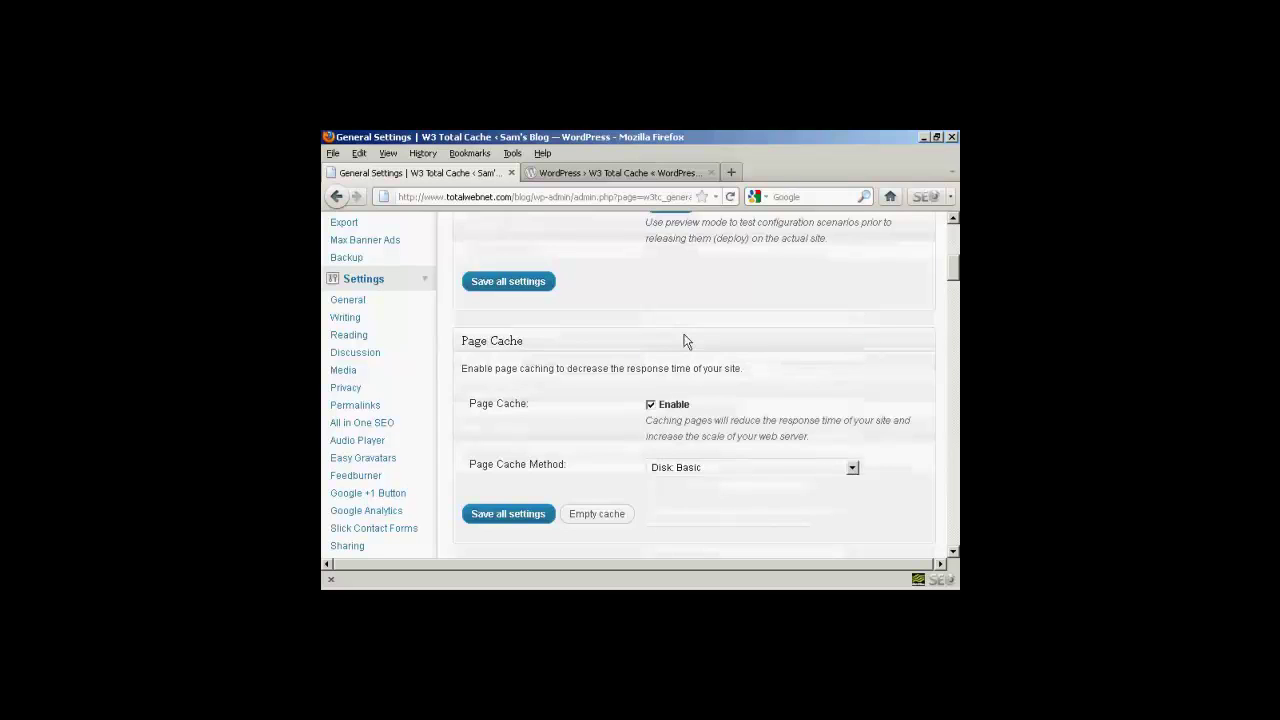
{"action": "left_click", "coordinate": [519, 520]}
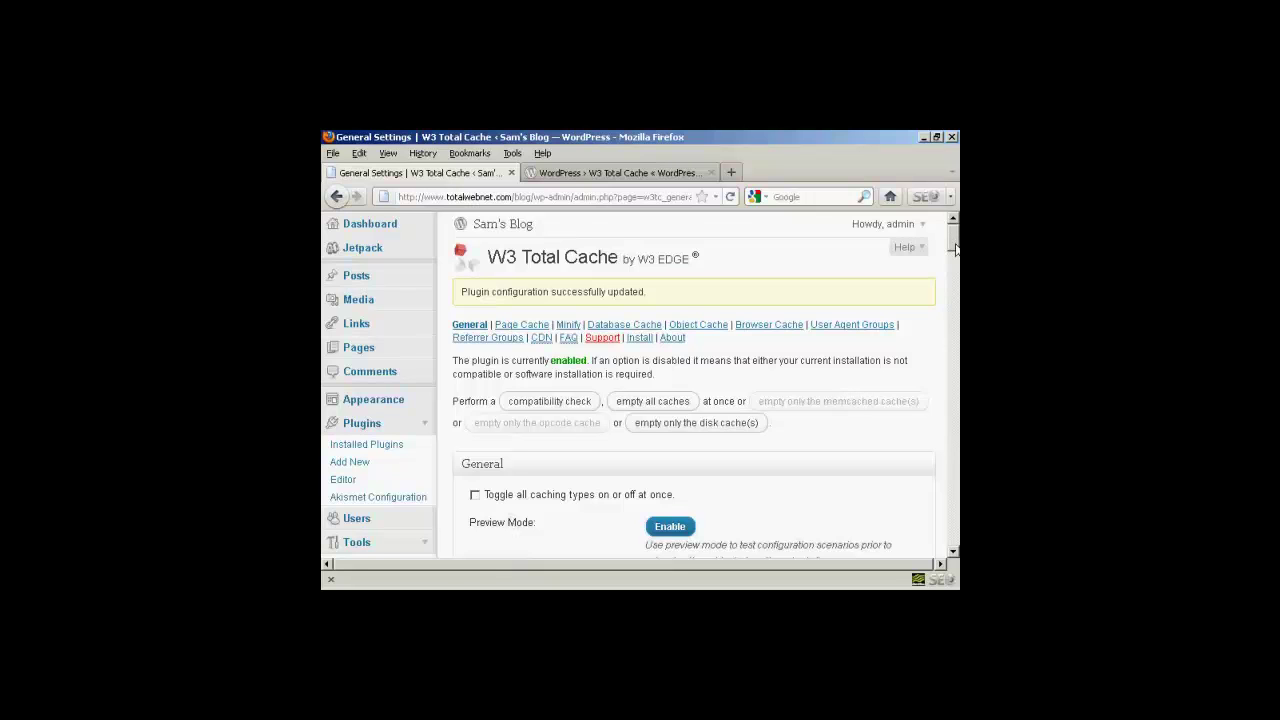
Enable Minify and save all settings, triggering a URL rewriting warning.
{"action": "scroll", "coordinate": [849, 360], "scroll_direction": "down", "scroll_amount": 2}
{"action": "scroll", "coordinate": [873, 378], "scroll_direction": "down", "scroll_amount": 3}
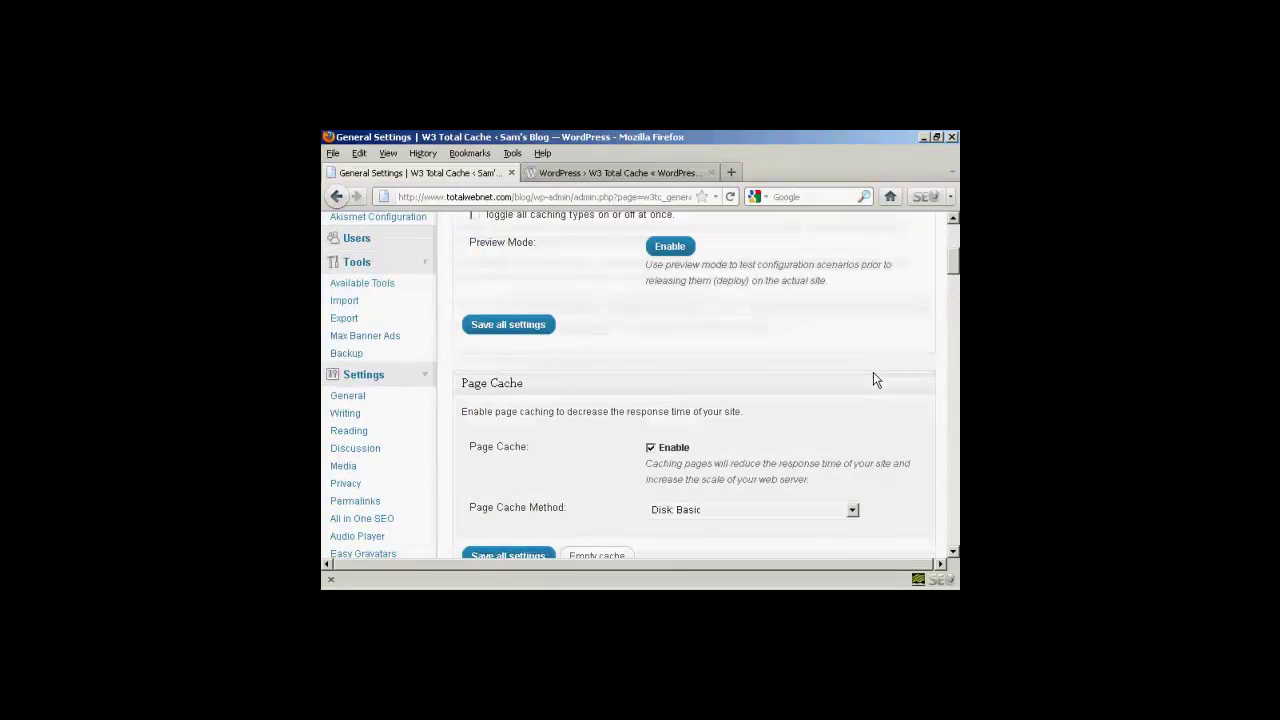
{"action": "scroll", "coordinate": [866, 374], "scroll_direction": "down", "scroll_amount": 3}
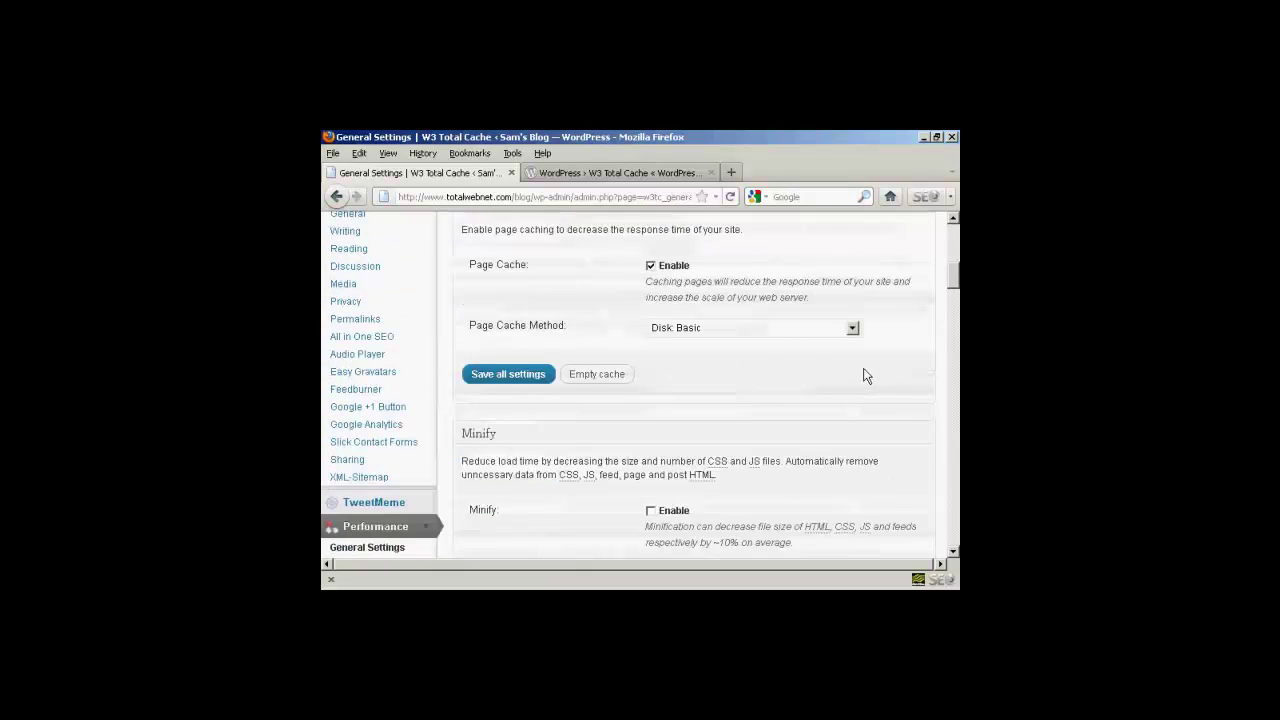
{"action": "scroll", "coordinate": [863, 370], "scroll_direction": "down", "scroll_amount": 2}
{"action": "scroll", "coordinate": [864, 372], "scroll_direction": "down", "scroll_amount": 2}
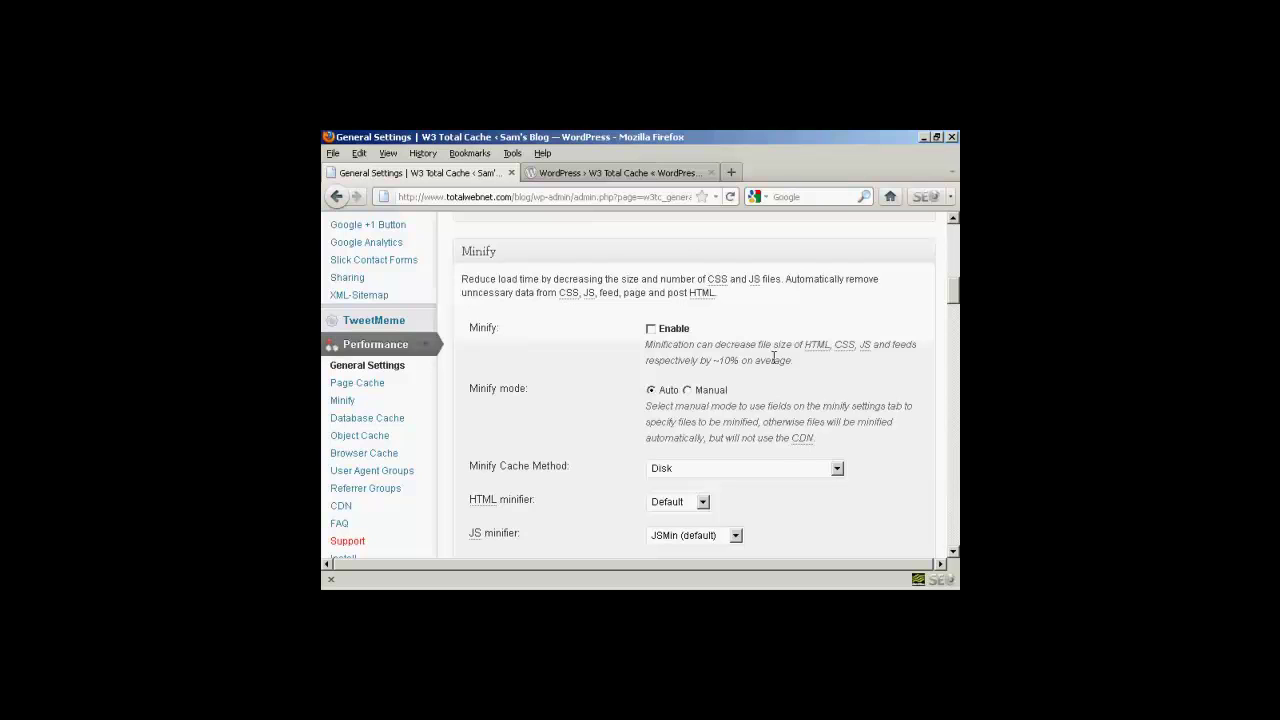
{"action": "left_click", "coordinate": [651, 329]}
{"action": "scroll", "coordinate": [953, 297], "scroll_direction": "down", "scroll_amount": 2}
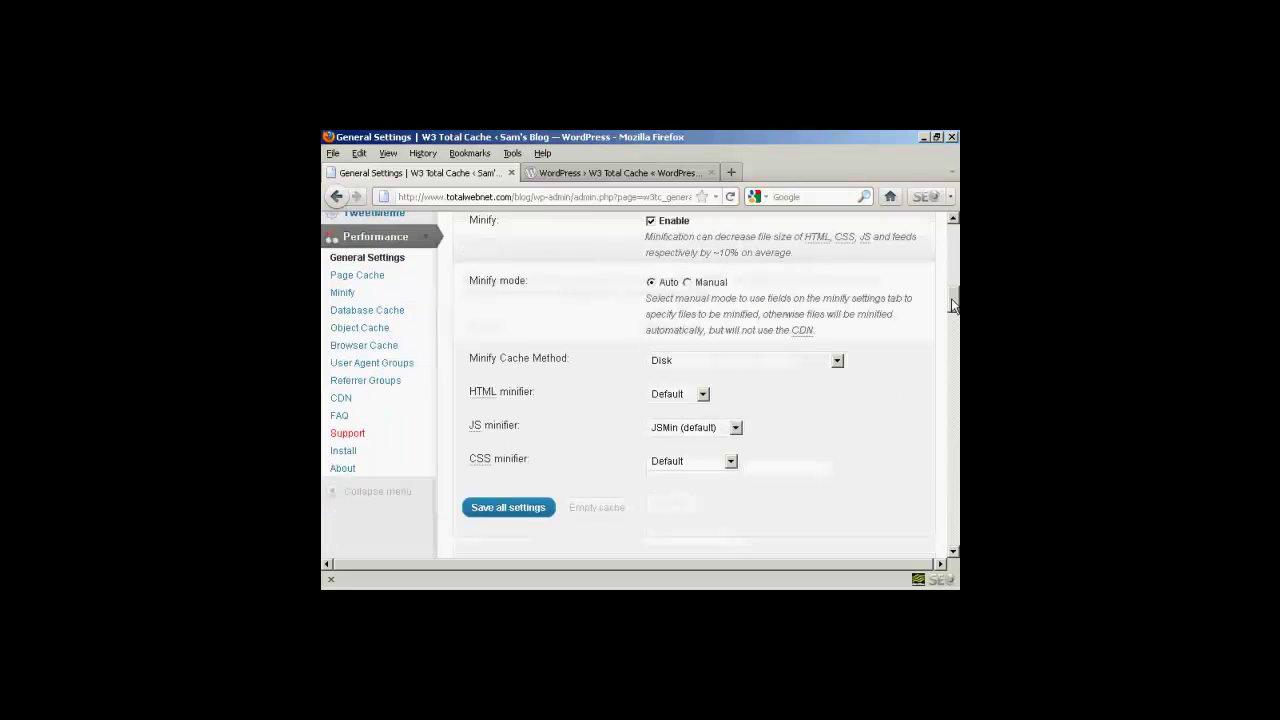
{"action": "left_click", "coordinate": [522, 514]}
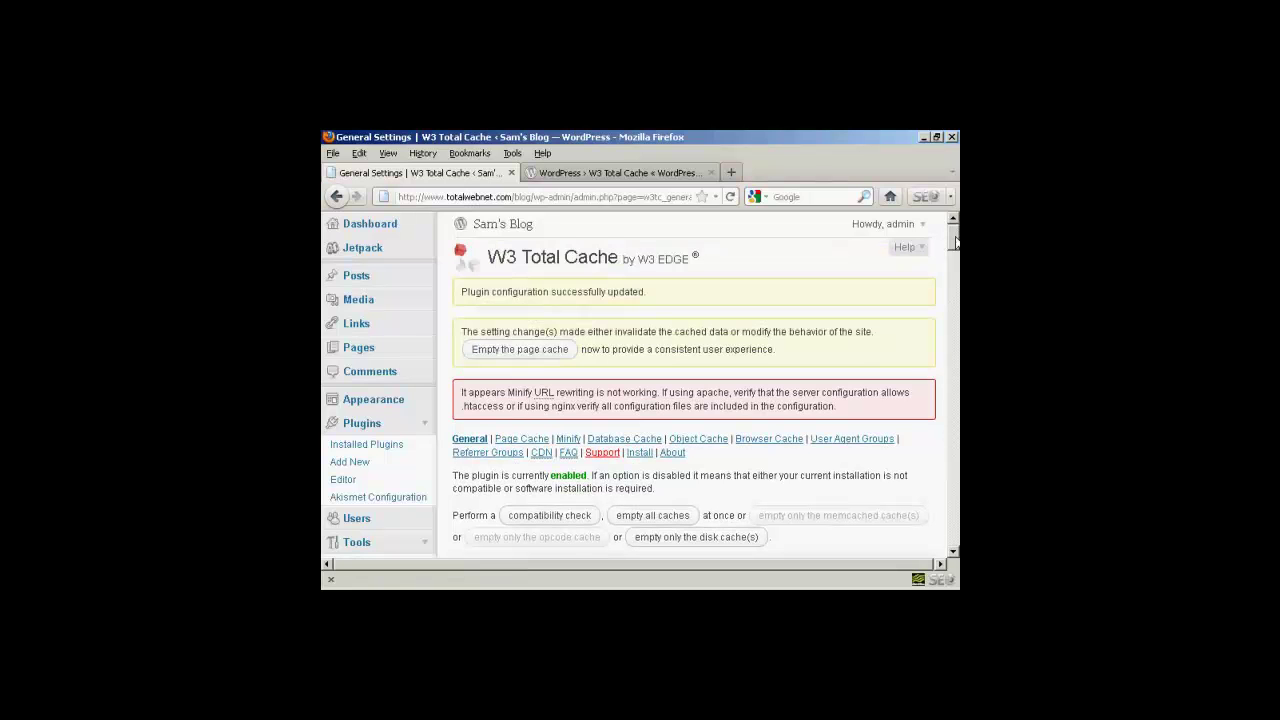
Untick the Minify Enable checkbox to switch minification back off.
{"action": "left_click_drag", "start_coordinate": [955, 233], "coordinate": [955, 243]}
{"action": "left_click_drag", "start_coordinate": [955, 258], "coordinate": [955, 303]}
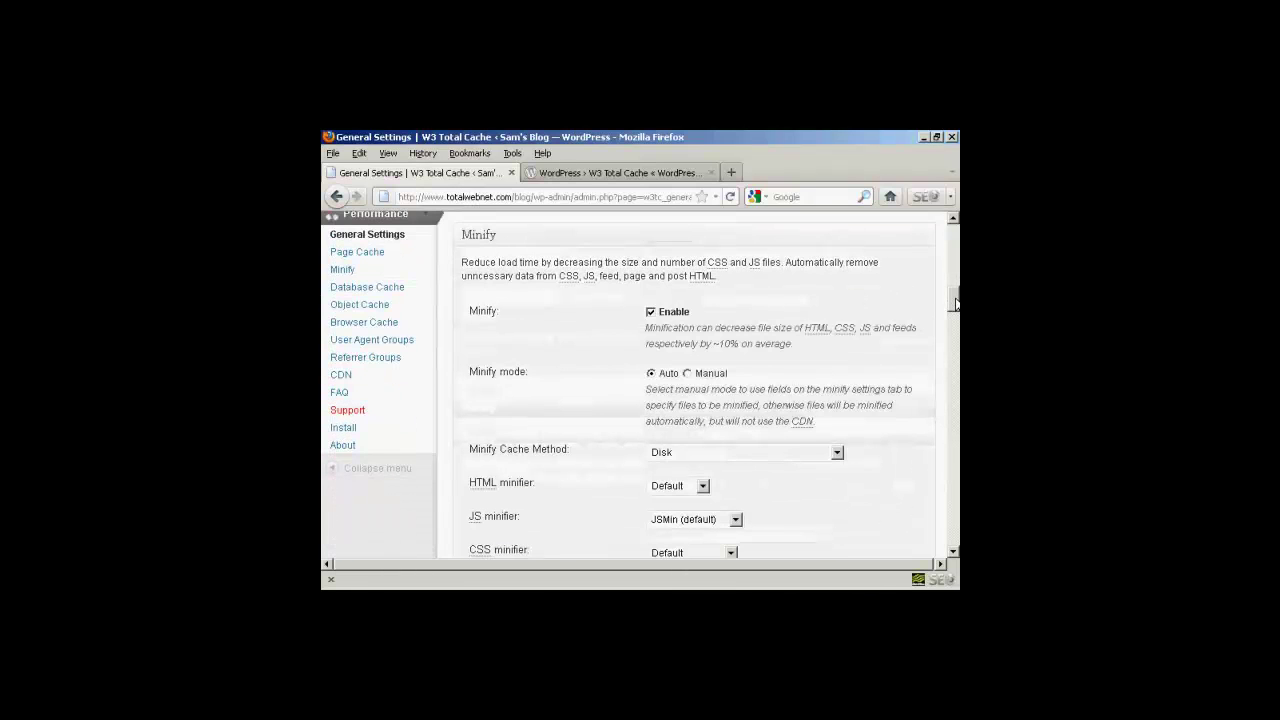
{"action": "left_click", "coordinate": [651, 312]}
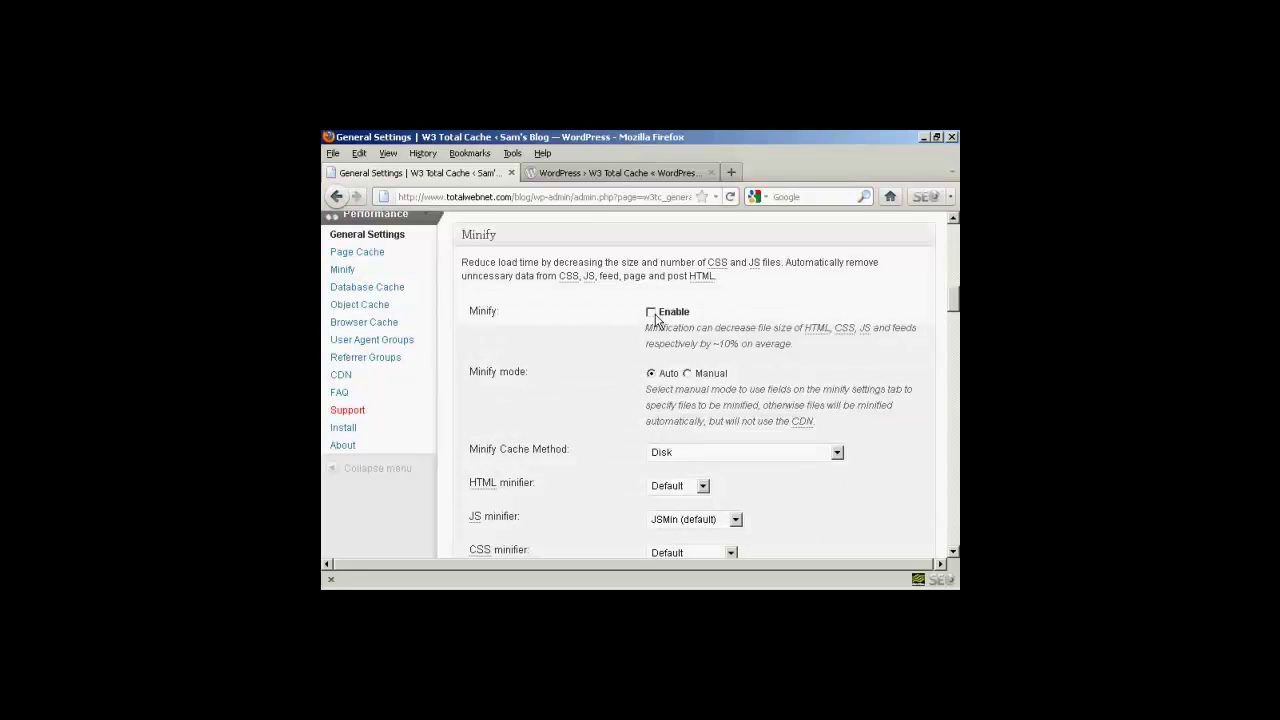
{"action": "left_click_drag", "start_coordinate": [953, 292], "coordinate": [953, 295]}
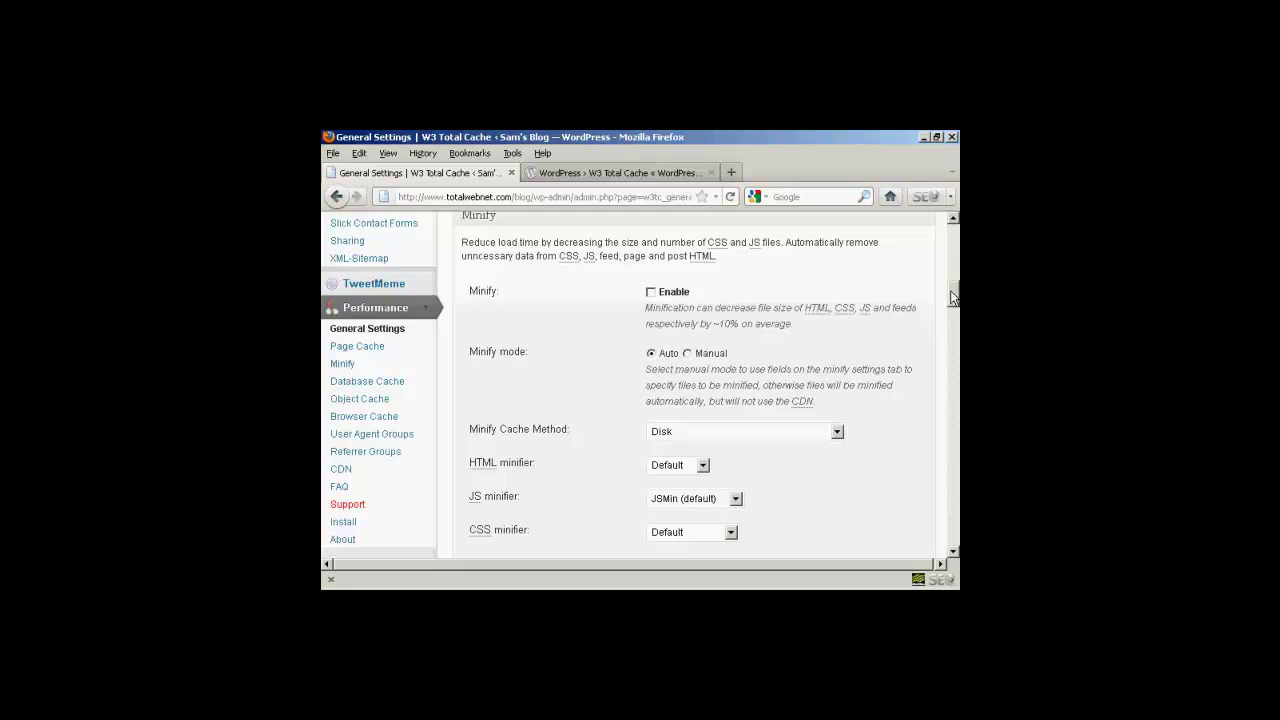
{"action": "left_click_drag", "start_coordinate": [953, 295], "coordinate": [950, 322]}
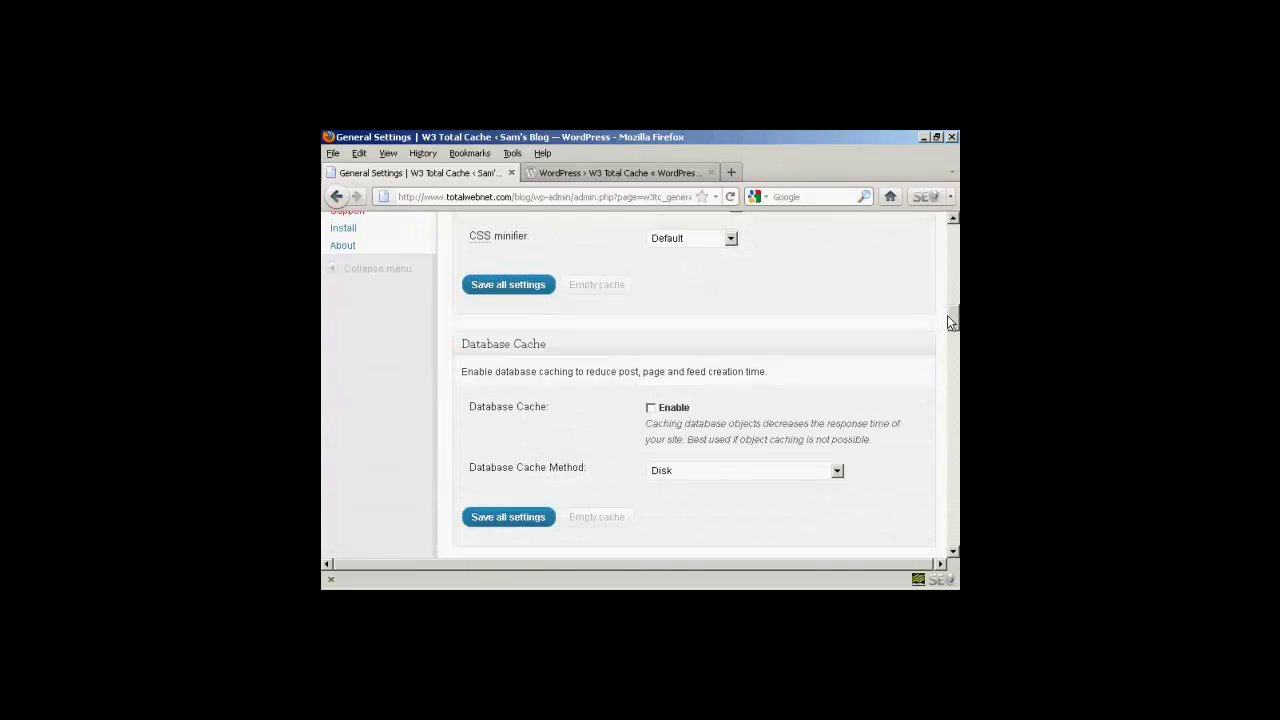
Tick Enable for Database Cache, using the Disk method, without saving yet.
{"action": "scroll", "coordinate": [950, 322], "scroll_direction": "down", "scroll_amount": 1}
{"action": "scroll", "coordinate": [947, 322], "scroll_direction": "down", "scroll_amount": 2}
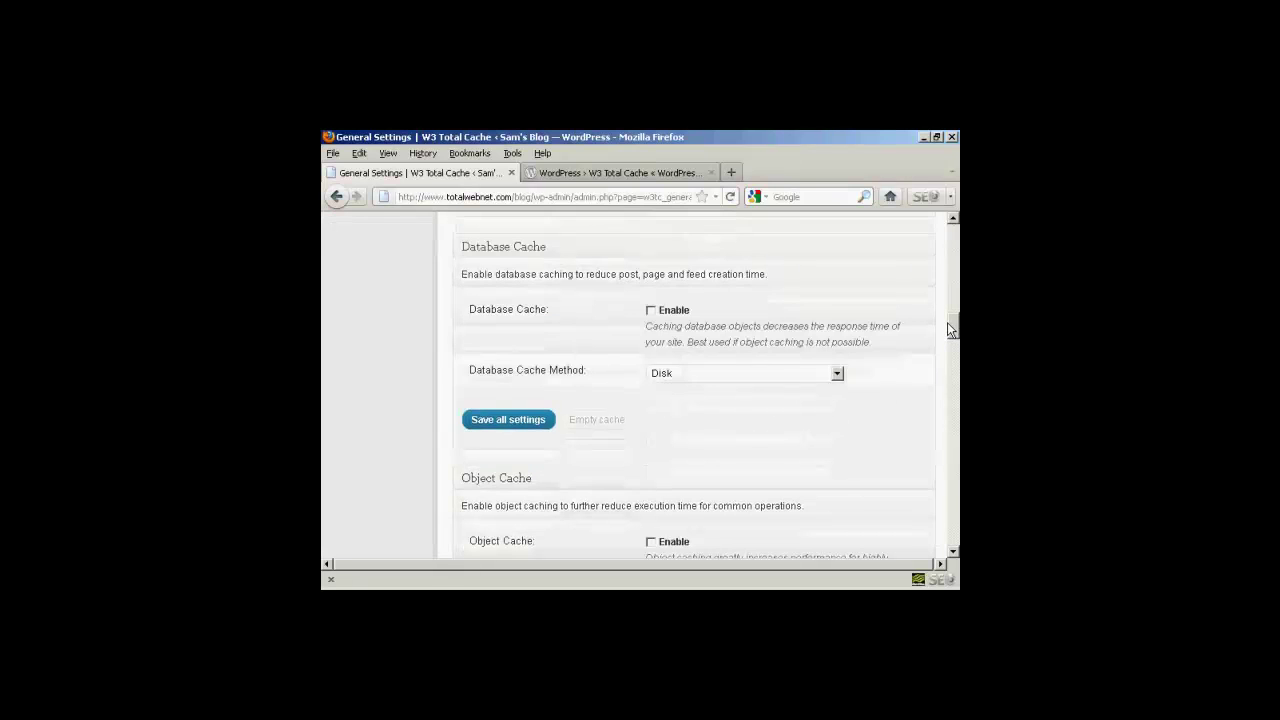
{"action": "left_click", "coordinate": [651, 311]}
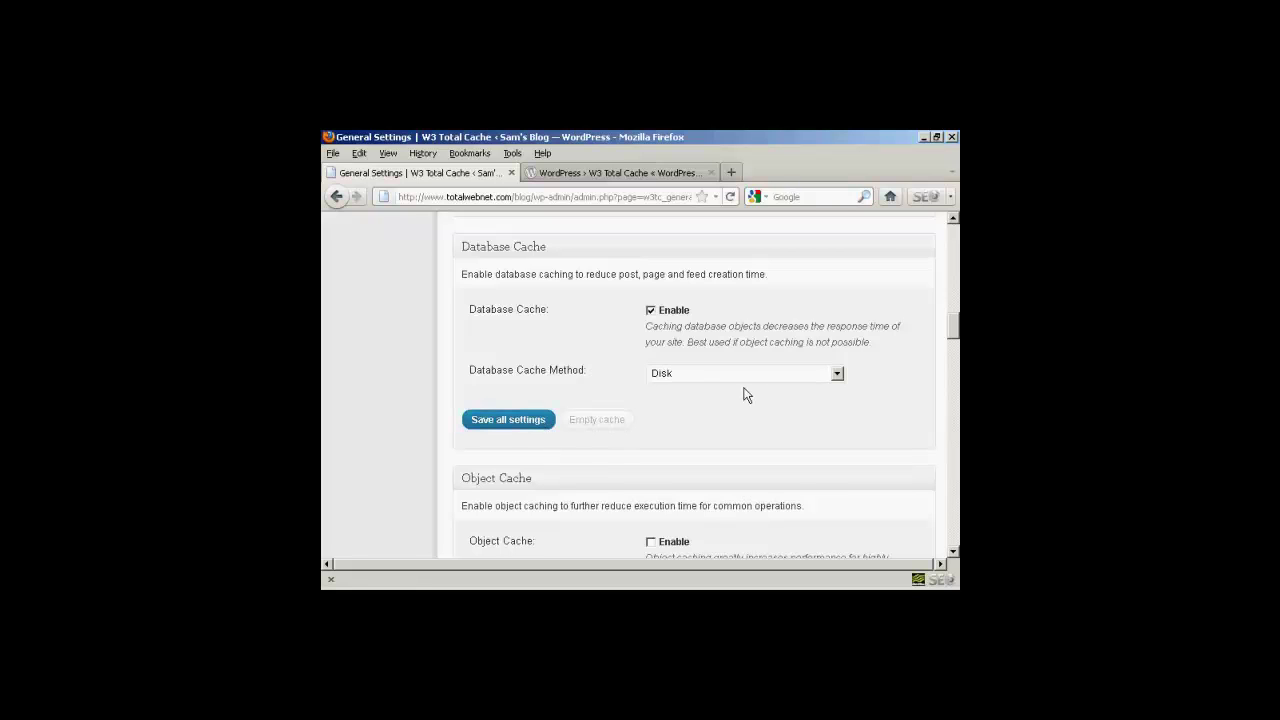
{"action": "scroll", "coordinate": [744, 393], "scroll_direction": "down", "scroll_amount": 2}
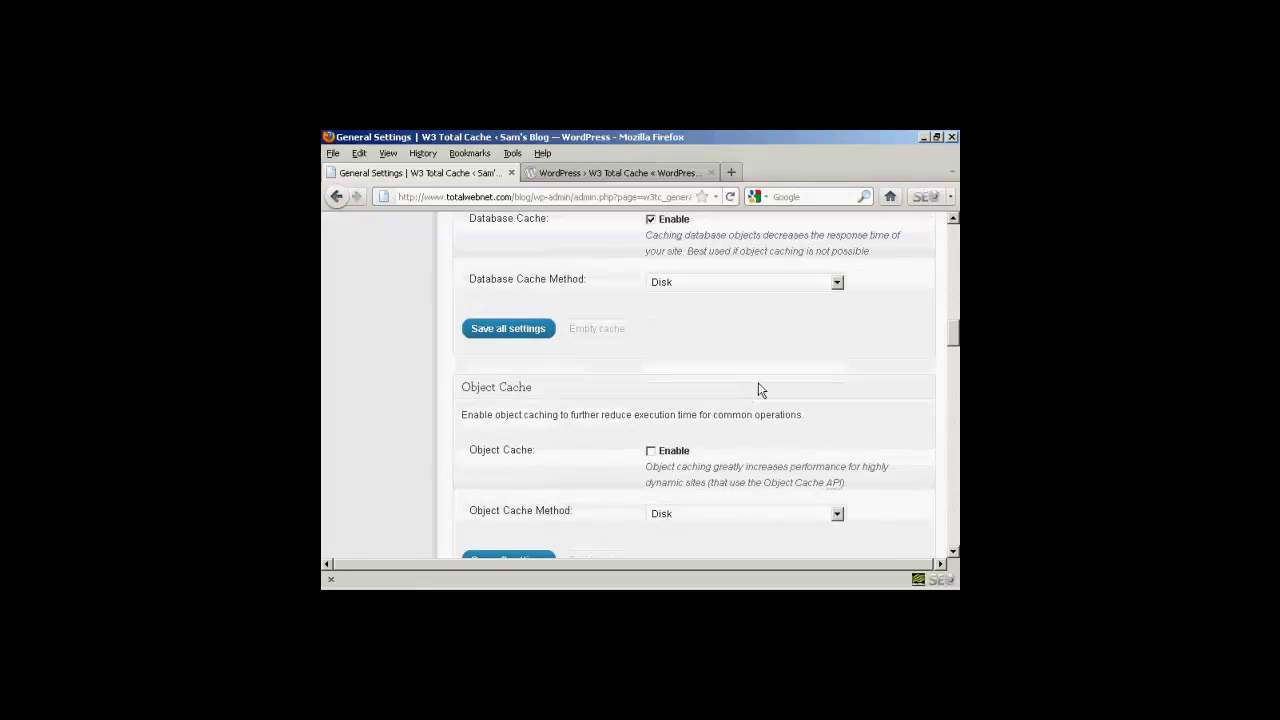
Enable Object Cache with the Disk method and enable Browser Cache.
{"action": "scroll", "coordinate": [757, 389], "scroll_direction": "down", "scroll_amount": 3}
{"action": "scroll", "coordinate": [757, 362], "scroll_direction": "up", "scroll_amount": 2}
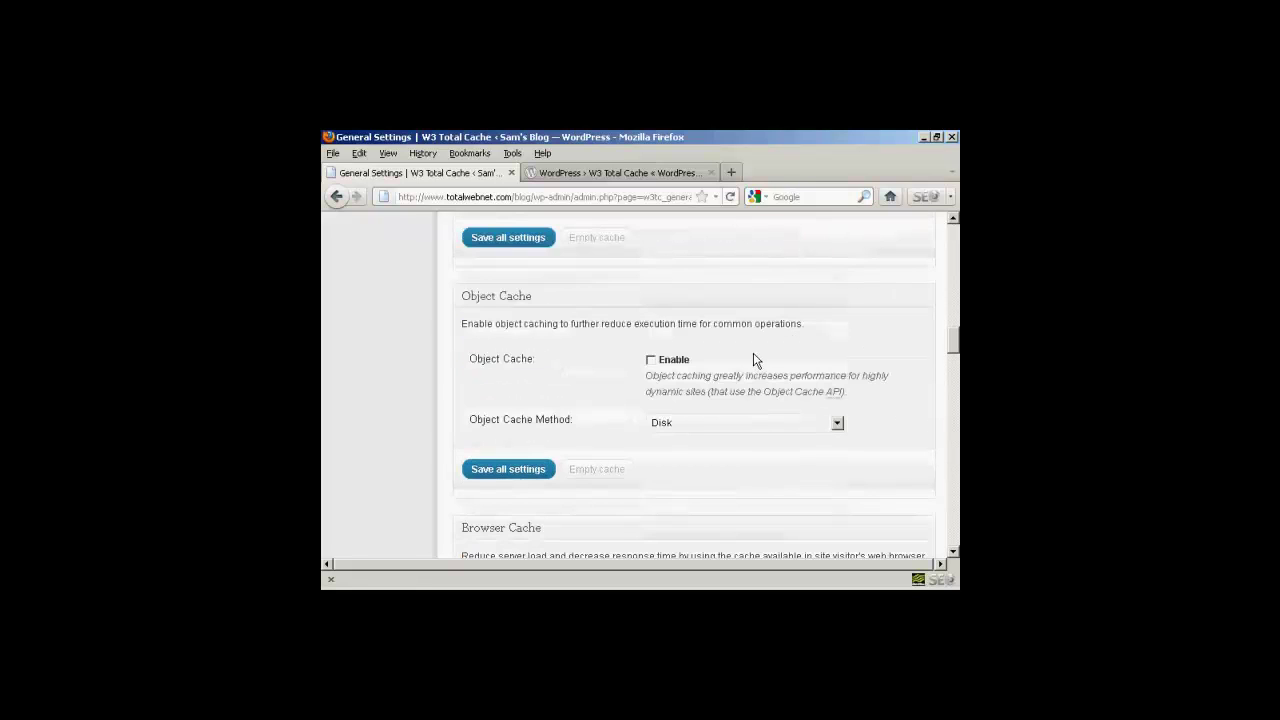
{"action": "left_click", "coordinate": [651, 361]}
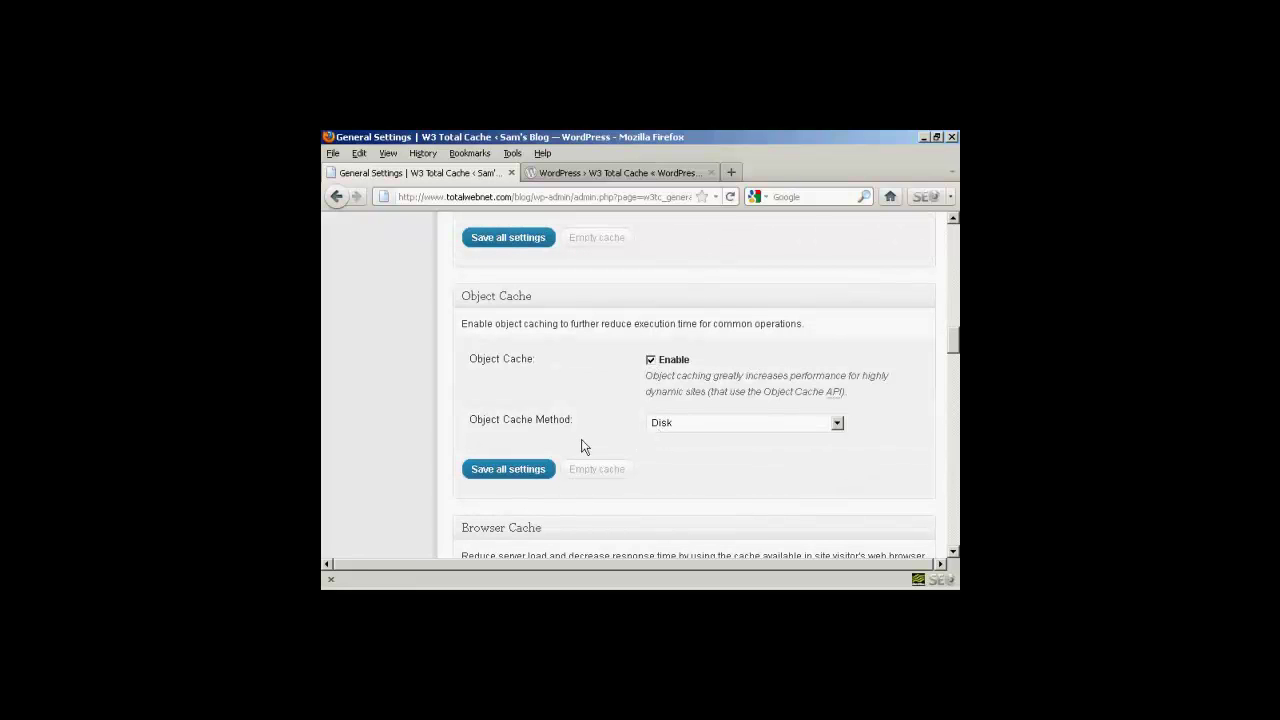
{"action": "scroll", "coordinate": [650, 411], "scroll_direction": "down", "scroll_amount": 2}
{"action": "scroll", "coordinate": [650, 410], "scroll_direction": "down", "scroll_amount": 2}
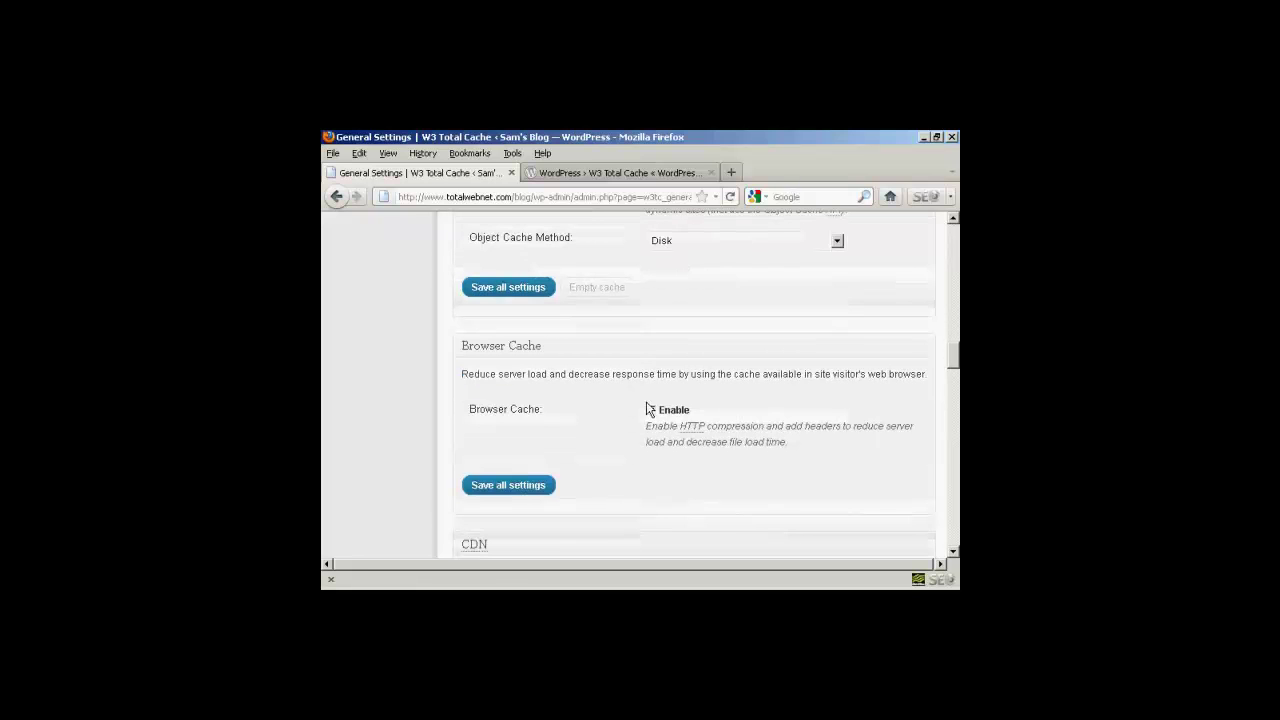
{"action": "left_click", "coordinate": [650, 410]}
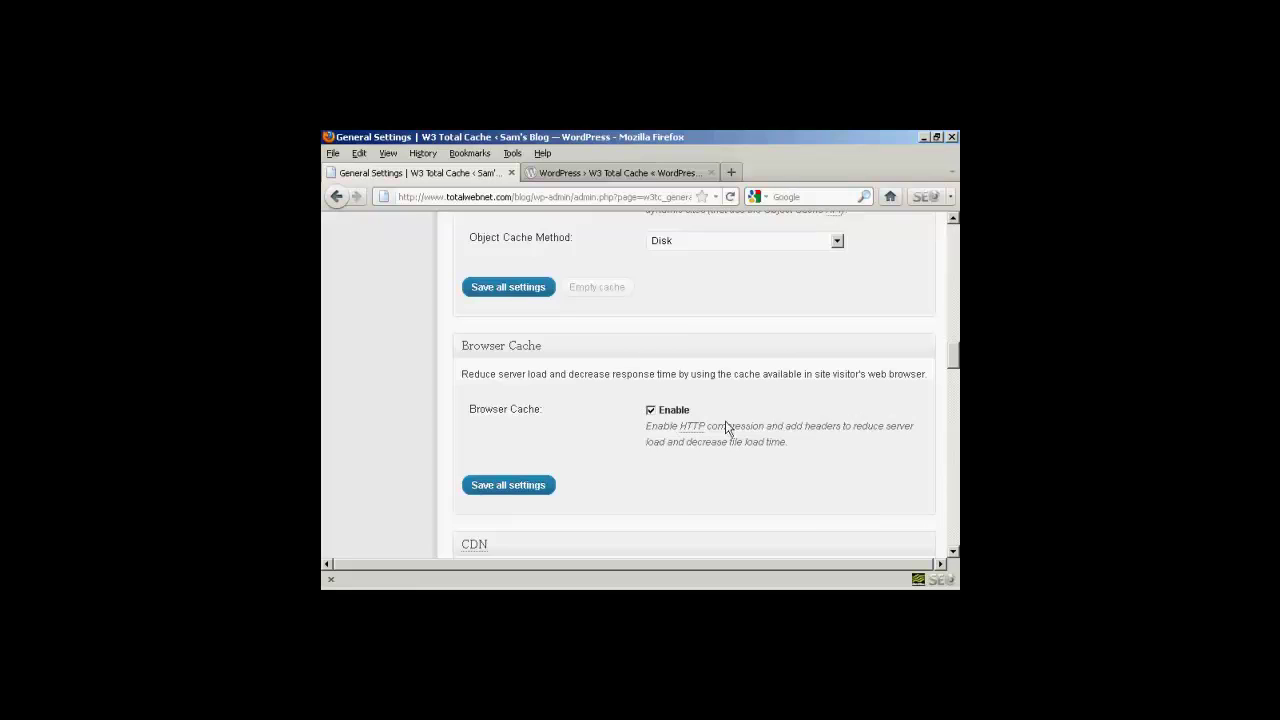
Leave CDN disabled and save all the cache settings.
{"action": "scroll", "coordinate": [727, 428], "scroll_direction": "down", "scroll_amount": 4}
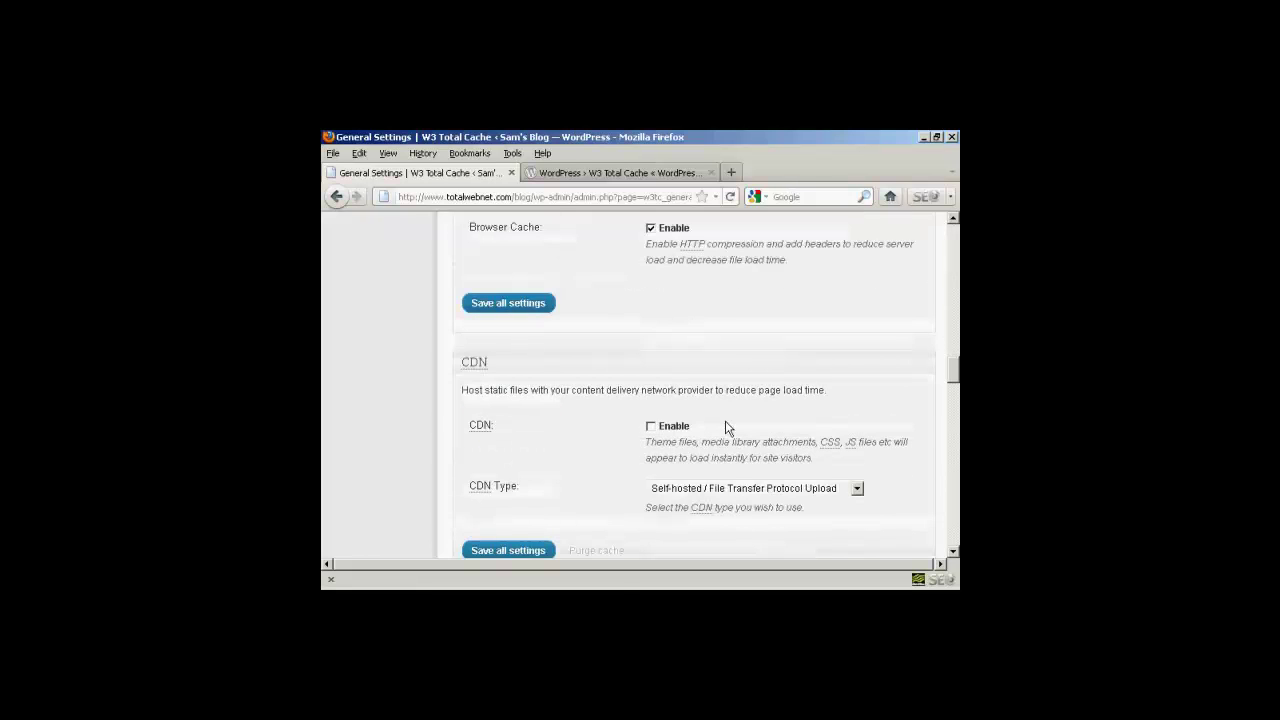
{"action": "scroll", "coordinate": [727, 428], "scroll_direction": "down", "scroll_amount": 2}
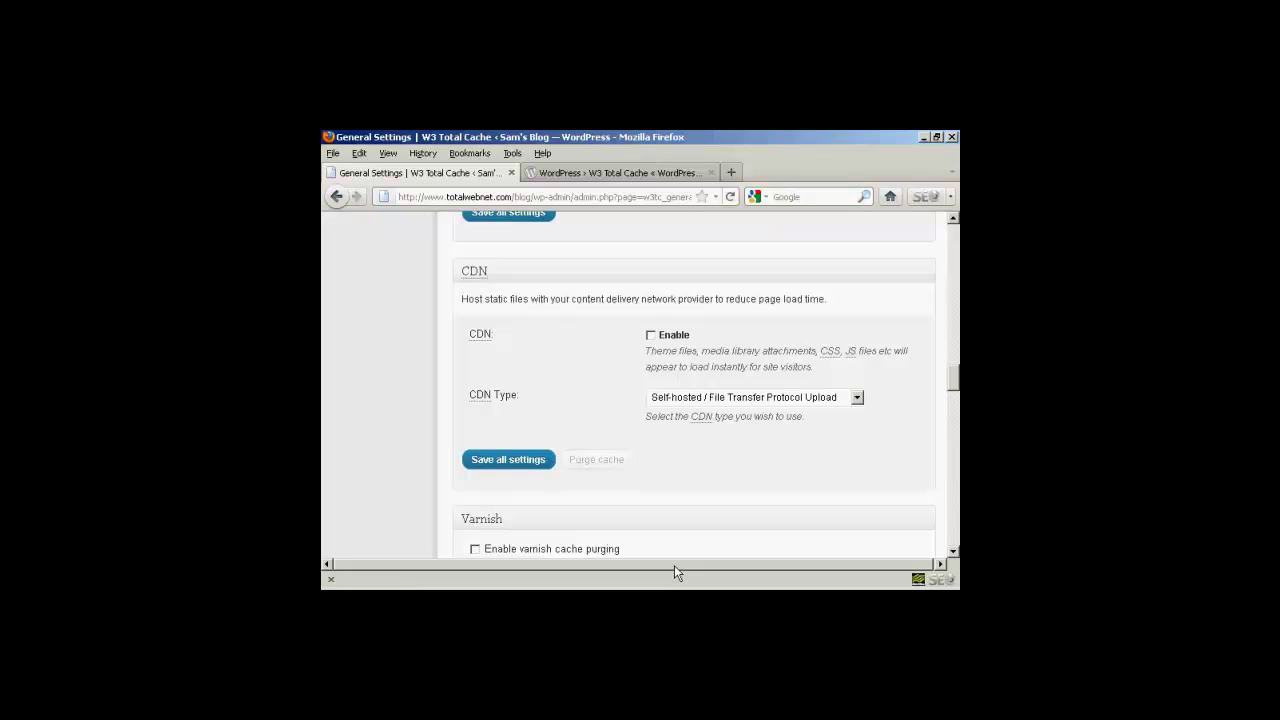
{"action": "scroll", "coordinate": [674, 420], "scroll_direction": "up", "scroll_amount": 7}
{"action": "scroll", "coordinate": [674, 340], "scroll_direction": "up", "scroll_amount": 2}
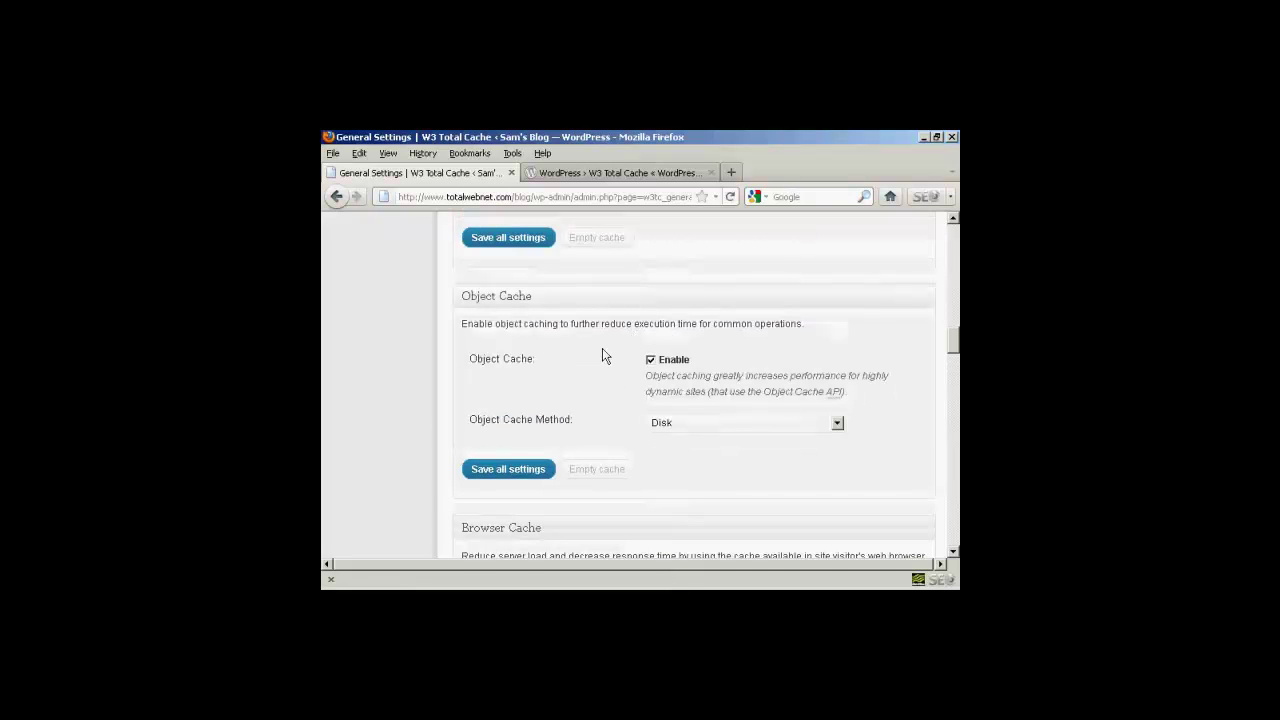
{"action": "left_click", "coordinate": [517, 473]}
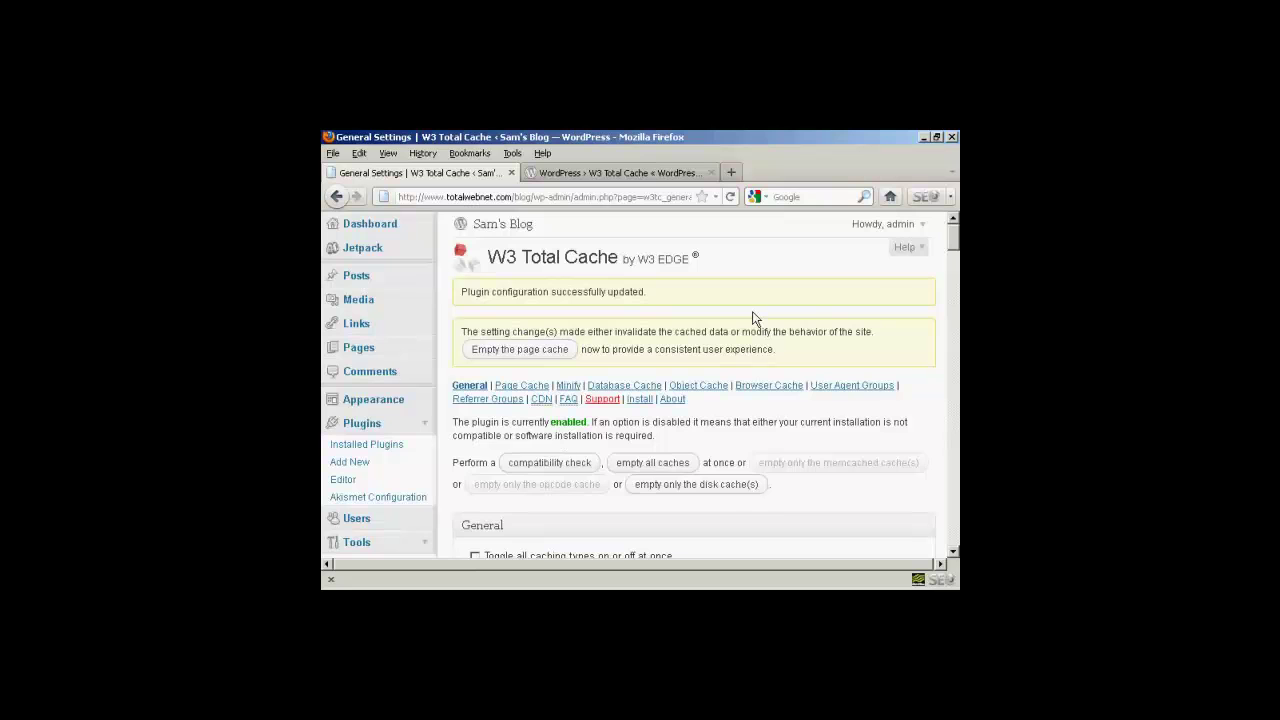
Go to Performance > CDN and view the host-file options and empty FTP configuration fields.
{"action": "scroll", "coordinate": [528, 388], "scroll_direction": "down", "scroll_amount": 2}
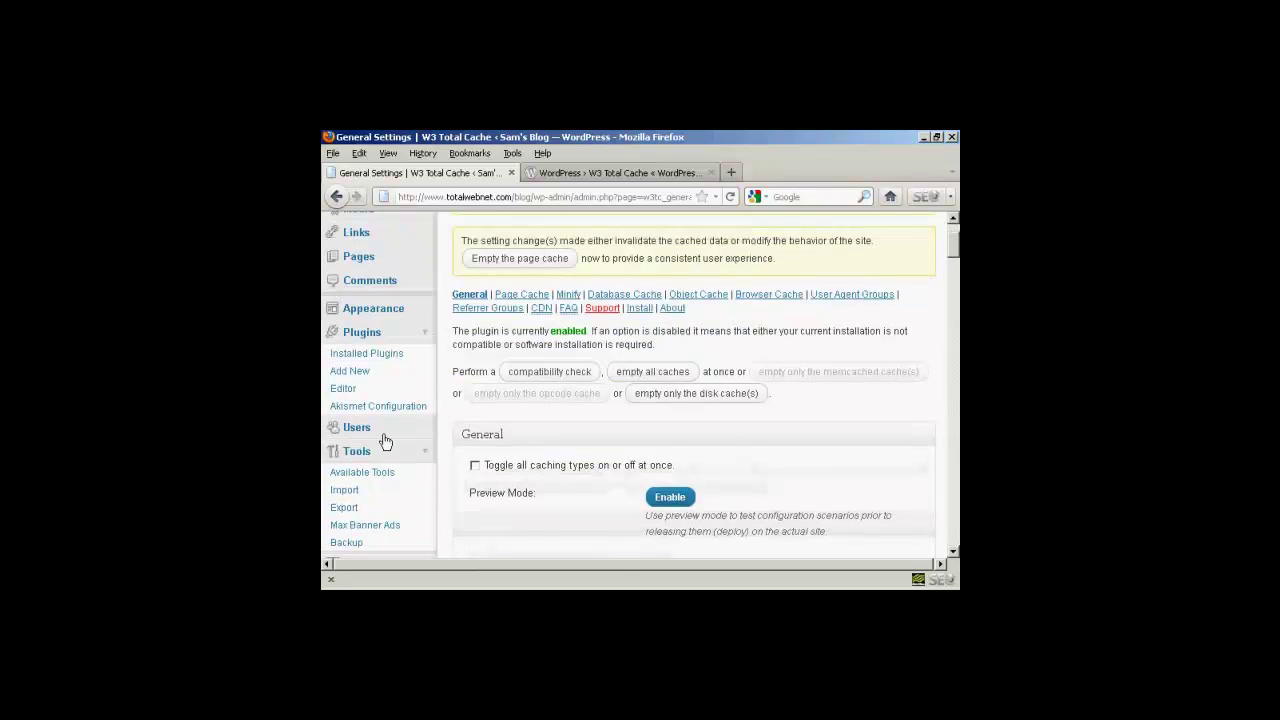
{"action": "scroll", "coordinate": [385, 478], "scroll_direction": "down", "scroll_amount": 10}
{"action": "scroll", "coordinate": [384, 480], "scroll_direction": "down", "scroll_amount": 5}
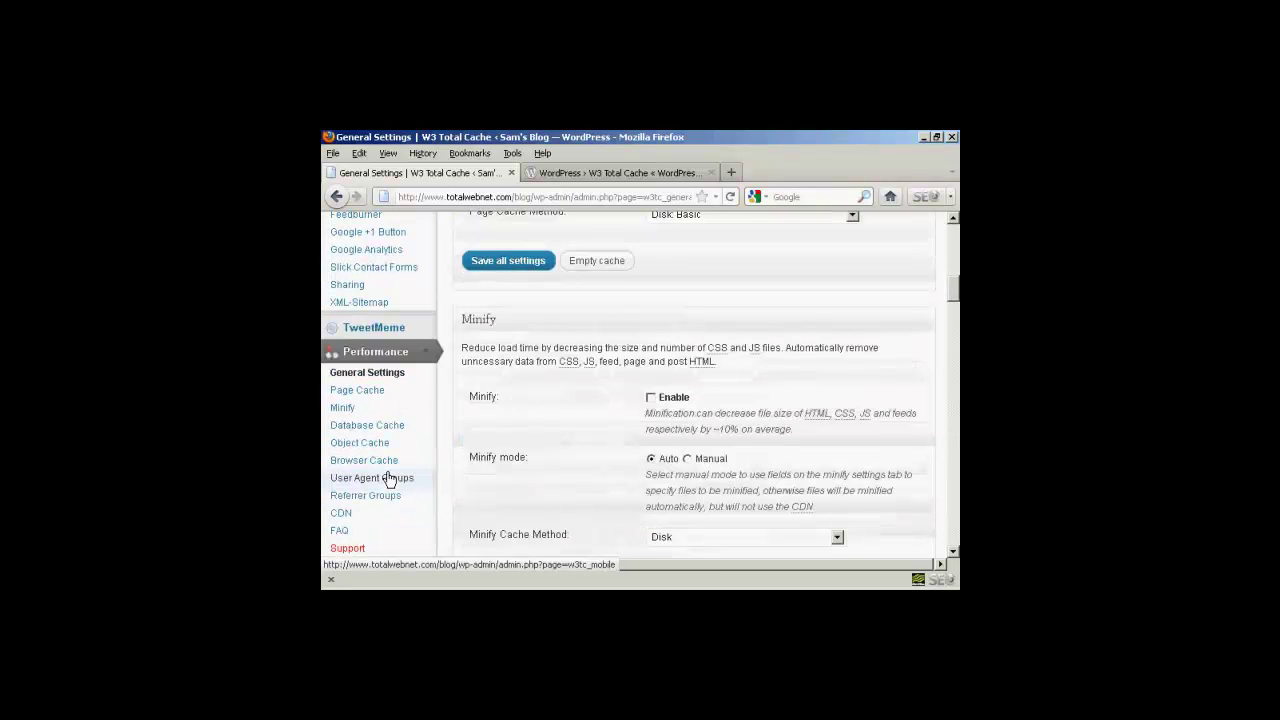
{"action": "left_click", "coordinate": [340, 517]}
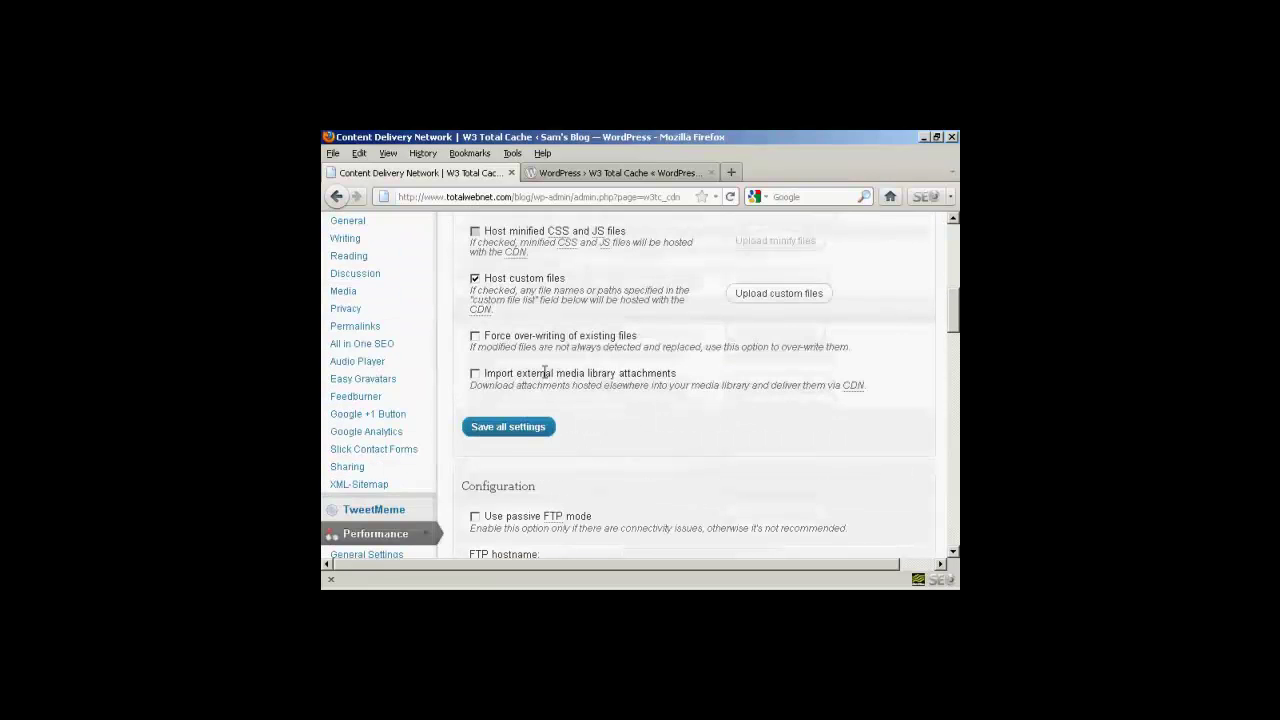
{"action": "scroll", "coordinate": [590, 390], "scroll_direction": "down", "scroll_amount": 4}
{"action": "scroll", "coordinate": [591, 395], "scroll_direction": "down", "scroll_amount": 3}
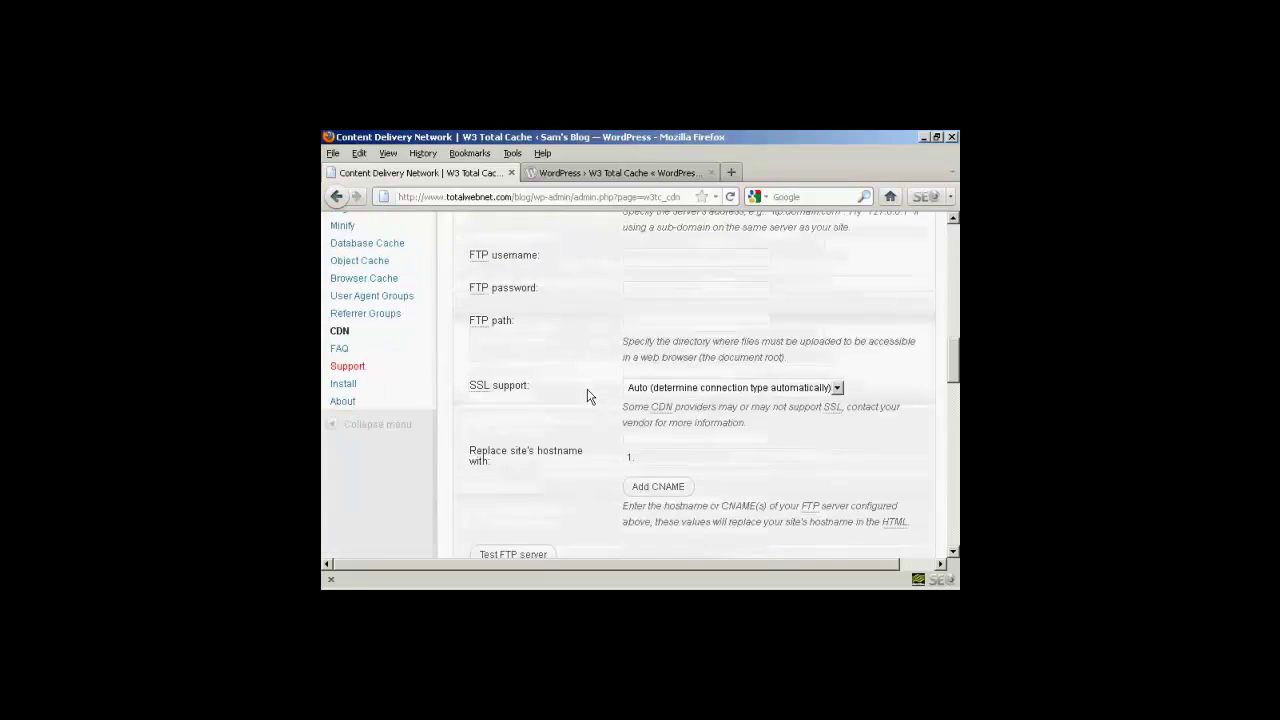
{"action": "scroll", "coordinate": [591, 394], "scroll_direction": "down", "scroll_amount": 1}
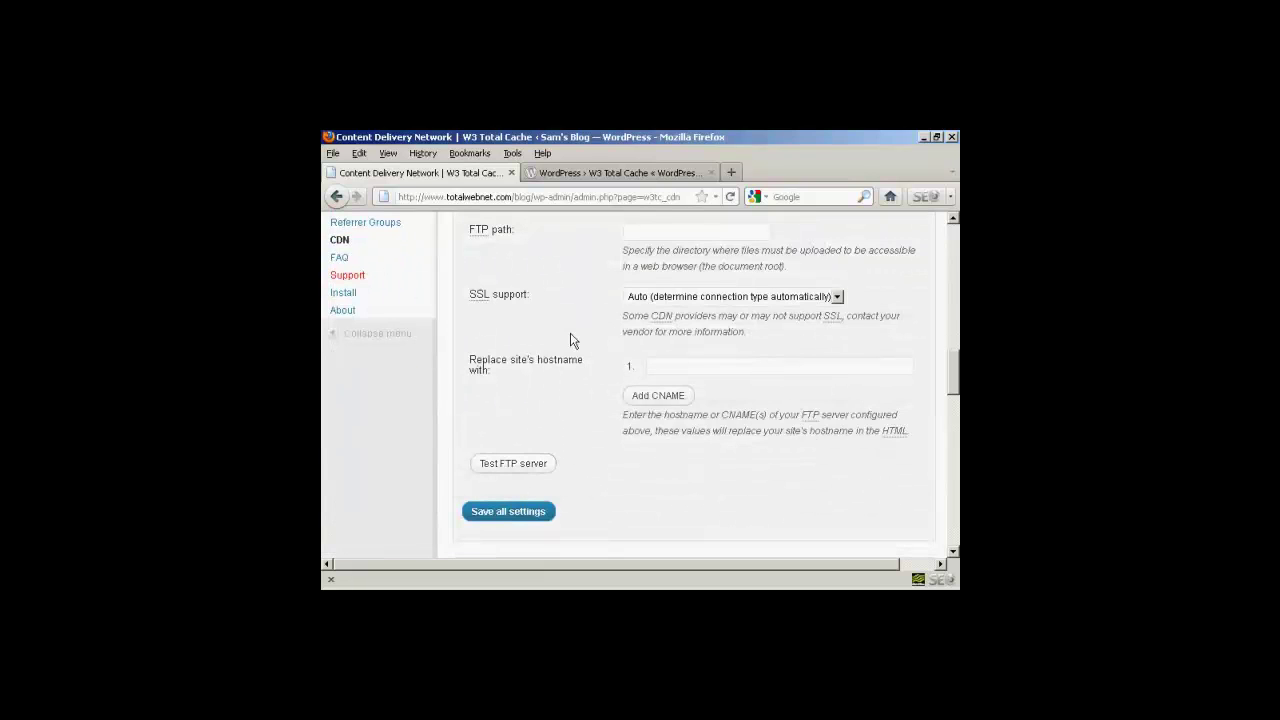
{"action": "scroll", "coordinate": [575, 348], "scroll_direction": "up", "scroll_amount": 4}
{"action": "scroll", "coordinate": [575, 348], "scroll_direction": "up", "scroll_amount": 1}
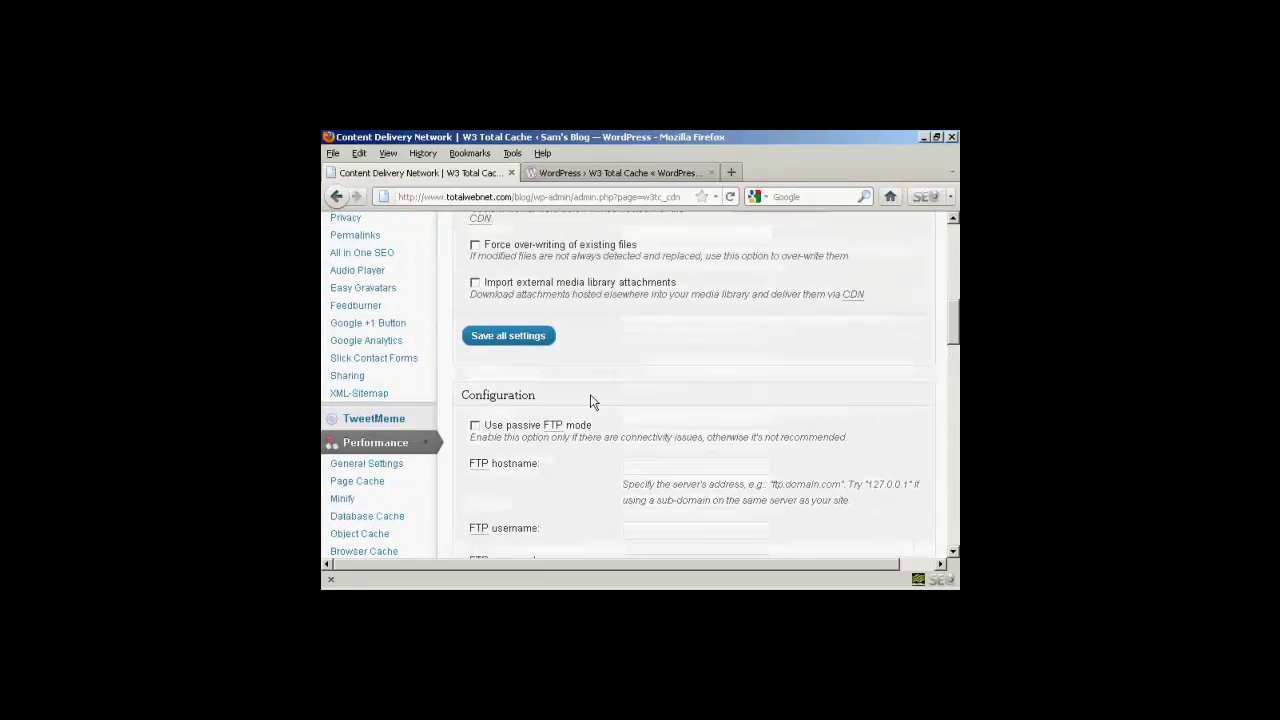
{"action": "scroll", "coordinate": [590, 397], "scroll_direction": "up", "scroll_amount": 4}
{"action": "scroll", "coordinate": [590, 400], "scroll_direction": "down", "scroll_amount": 1}
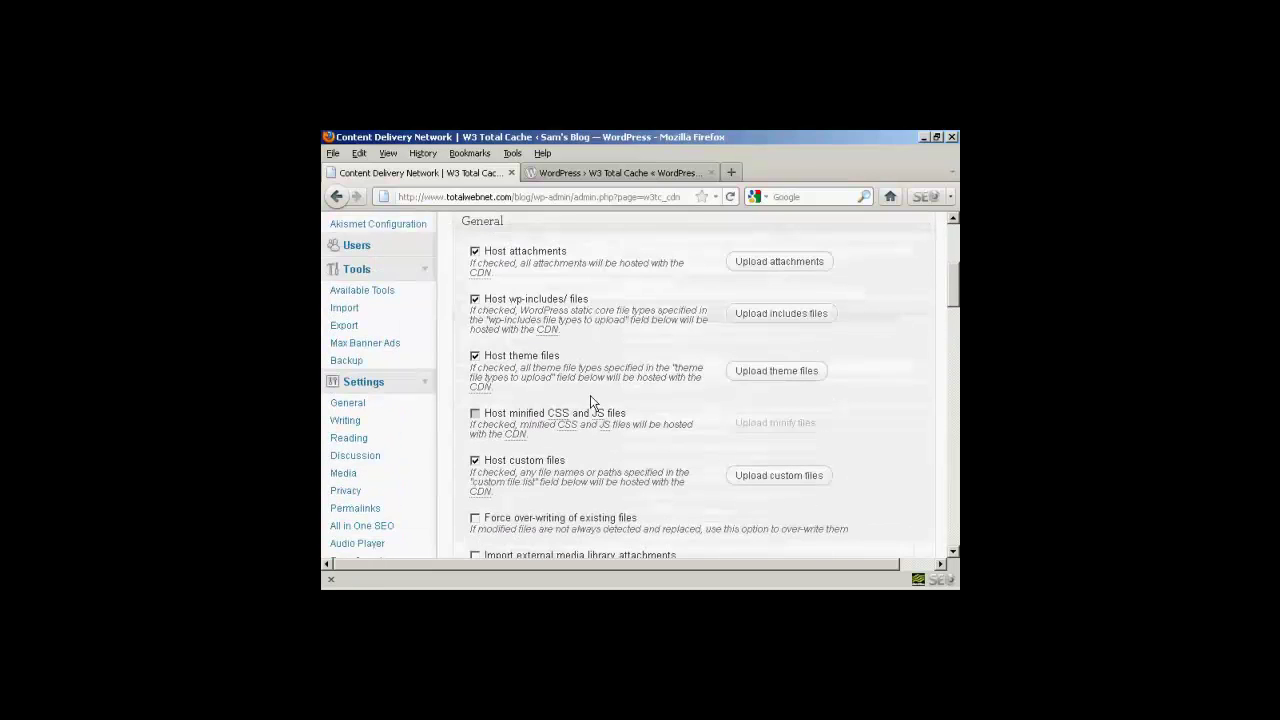
{"action": "scroll", "coordinate": [590, 400], "scroll_direction": "down", "scroll_amount": 2}
{"action": "scroll", "coordinate": [586, 386], "scroll_direction": "down", "scroll_amount": 1}
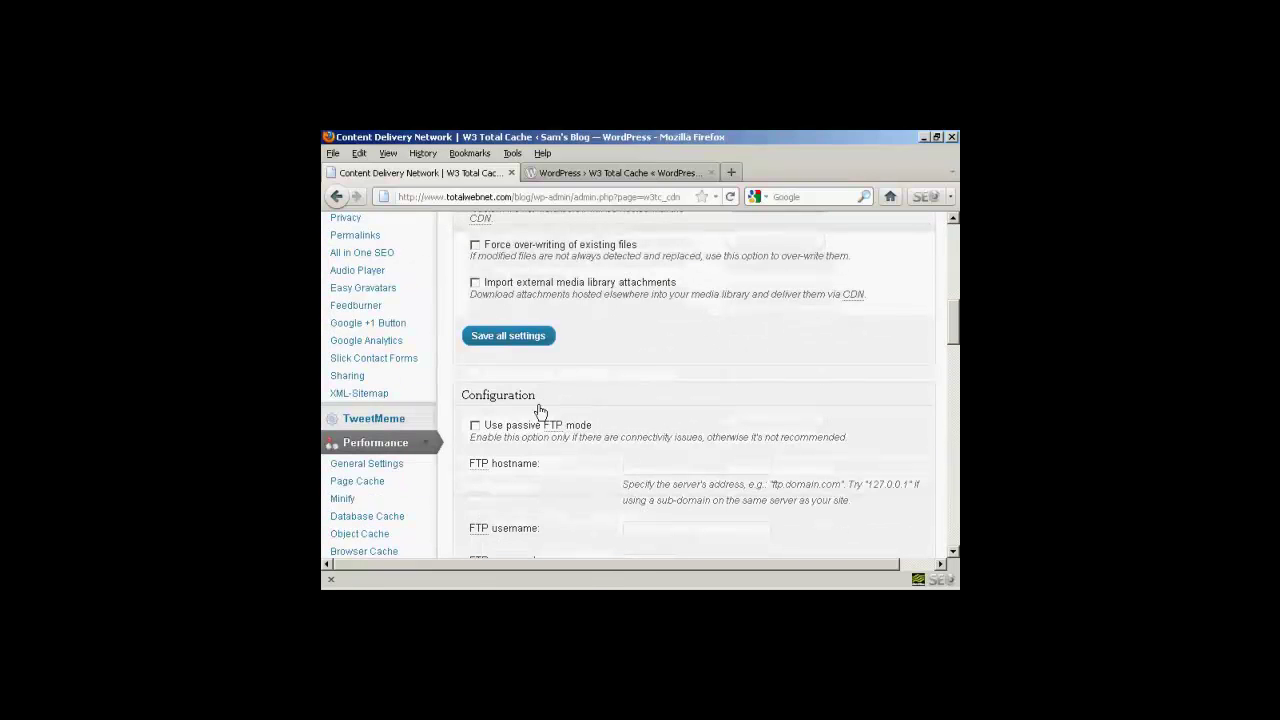
Return to Performance > General Settings and review the cache sections down to Miscellaneous.
{"action": "left_click", "coordinate": [388, 467]}
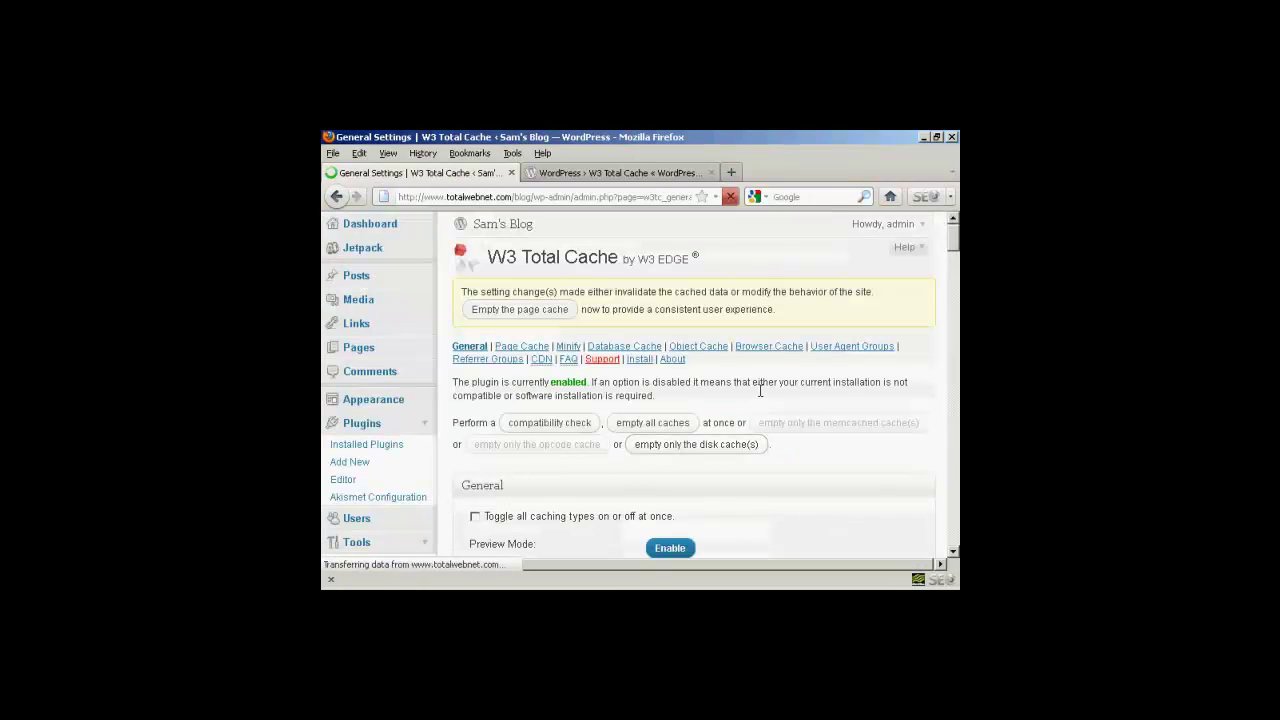
{"action": "scroll", "coordinate": [636, 419], "scroll_direction": "down", "scroll_amount": 10}
{"action": "scroll", "coordinate": [636, 419], "scroll_direction": "down", "scroll_amount": 3}
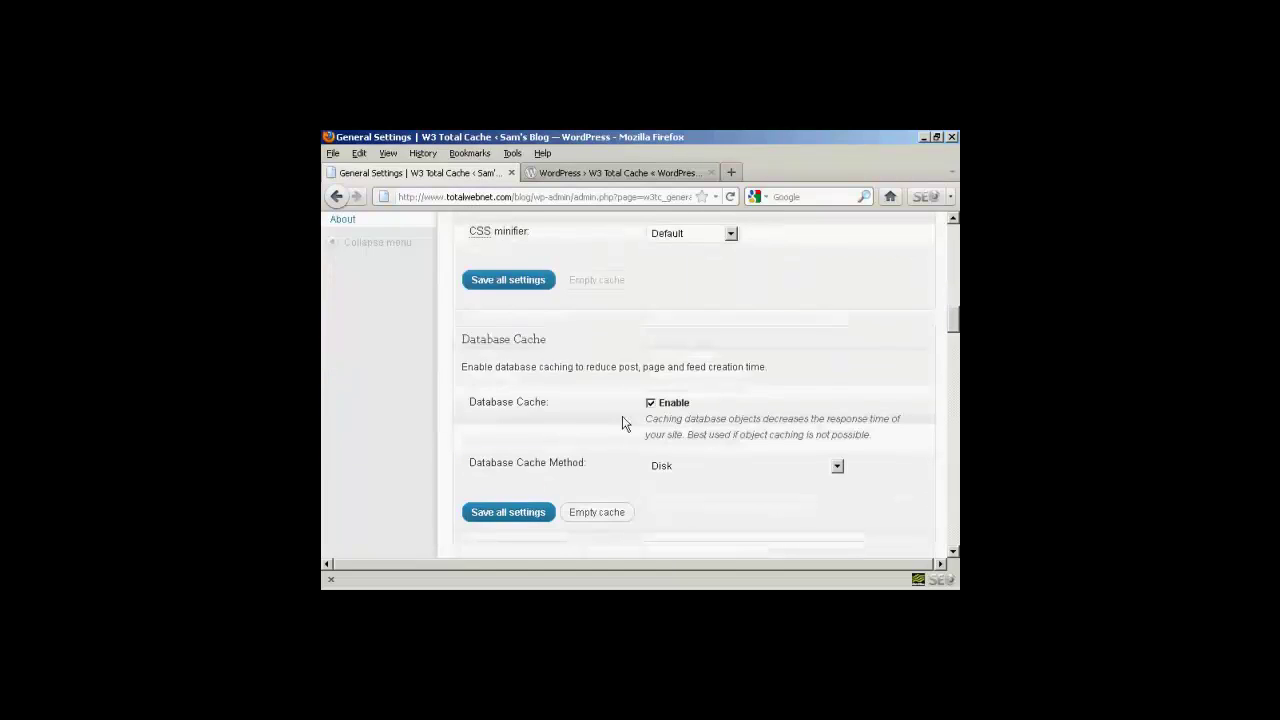
{"action": "scroll", "coordinate": [714, 450], "scroll_direction": "down", "scroll_amount": 3}
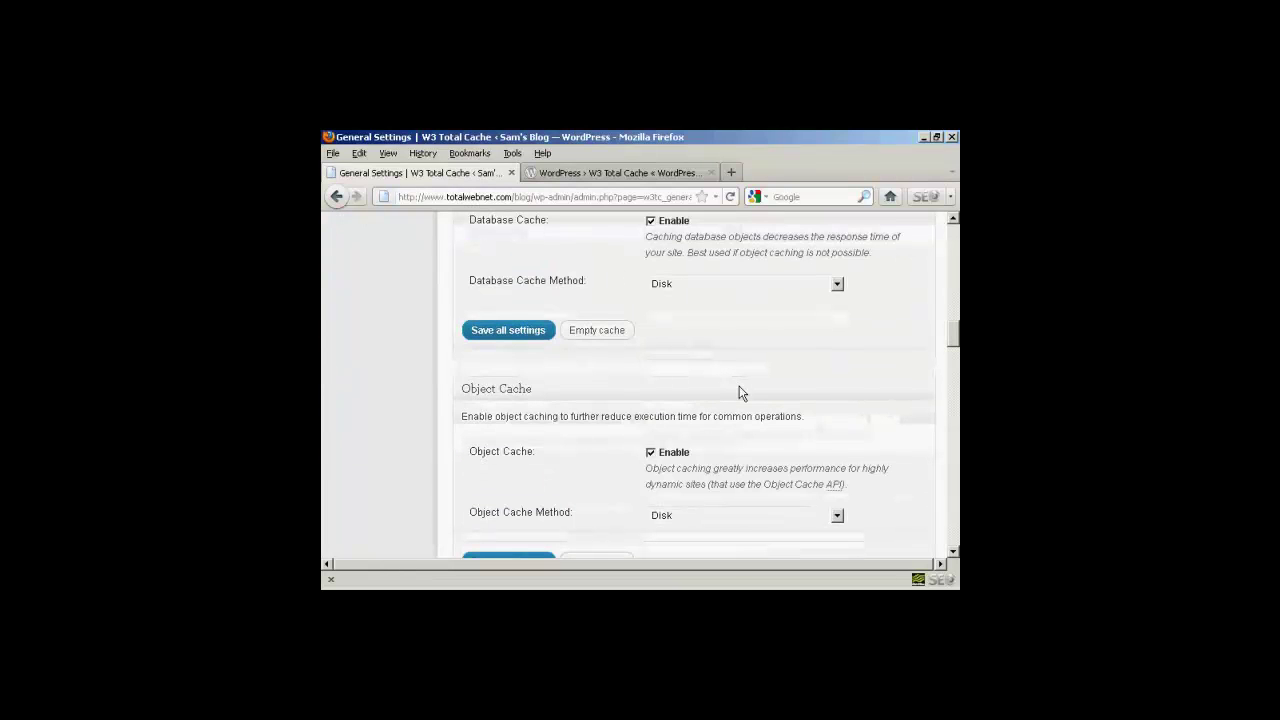
{"action": "scroll", "coordinate": [741, 390], "scroll_direction": "down", "scroll_amount": 5}
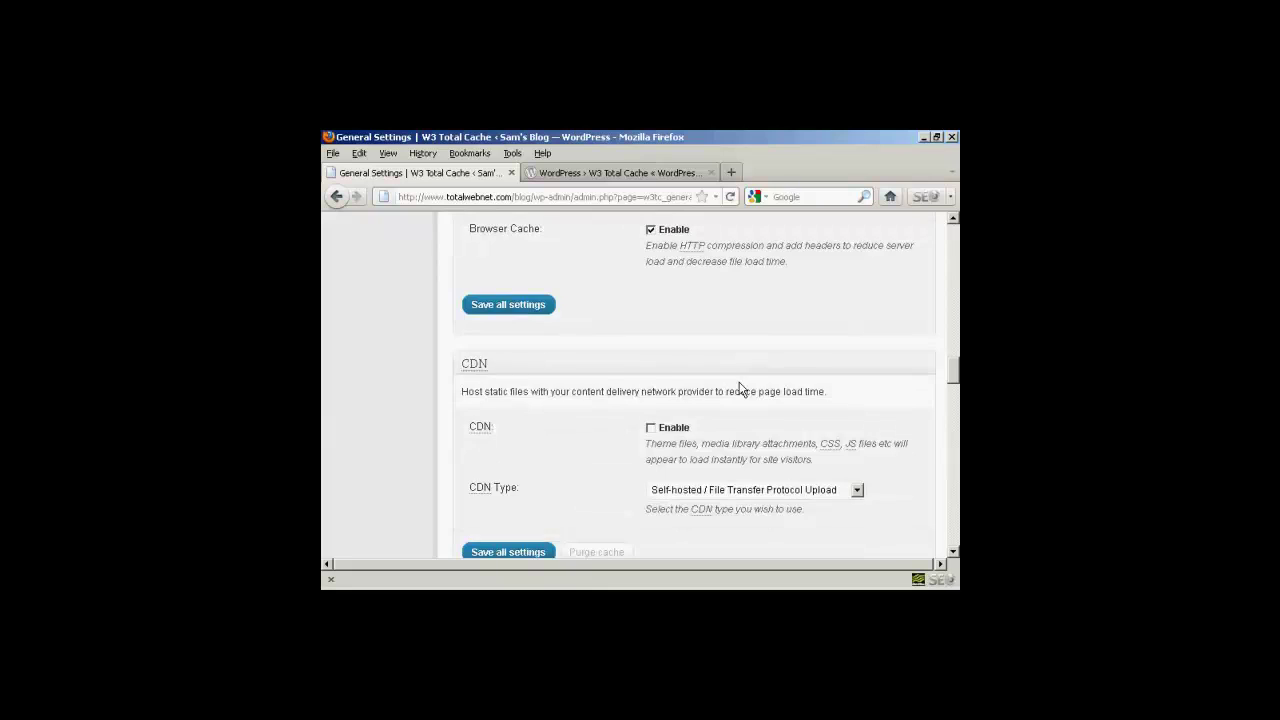
{"action": "scroll", "coordinate": [741, 390], "scroll_direction": "down", "scroll_amount": 2}
{"action": "scroll", "coordinate": [741, 390], "scroll_direction": "down", "scroll_amount": 5}
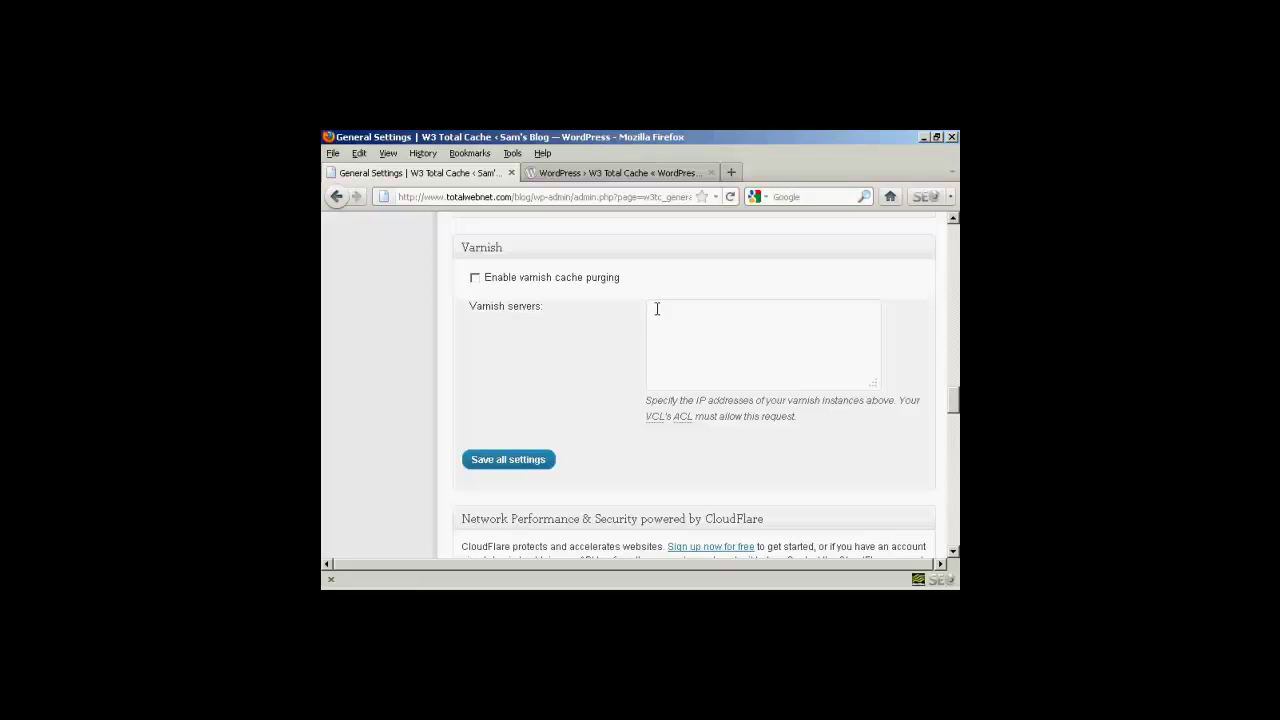
{"action": "scroll", "coordinate": [575, 340], "scroll_direction": "down", "scroll_amount": 3}
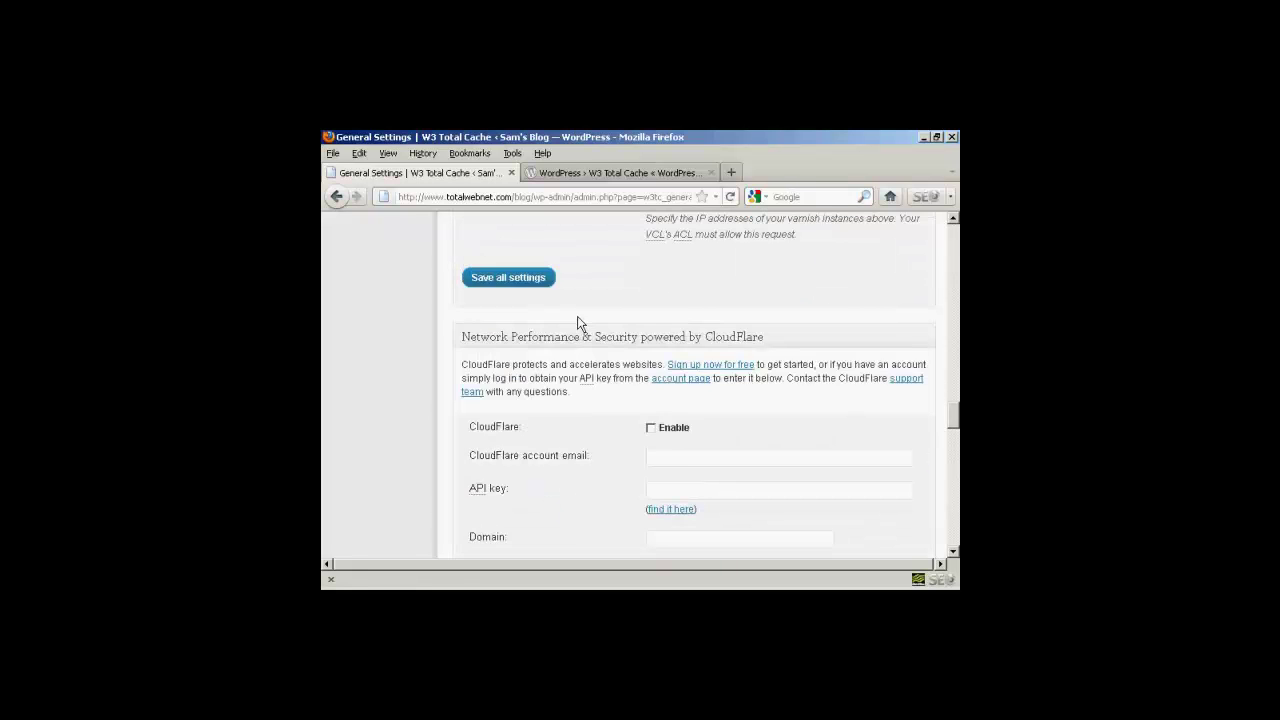
{"action": "scroll", "coordinate": [578, 323], "scroll_direction": "down", "scroll_amount": 2}
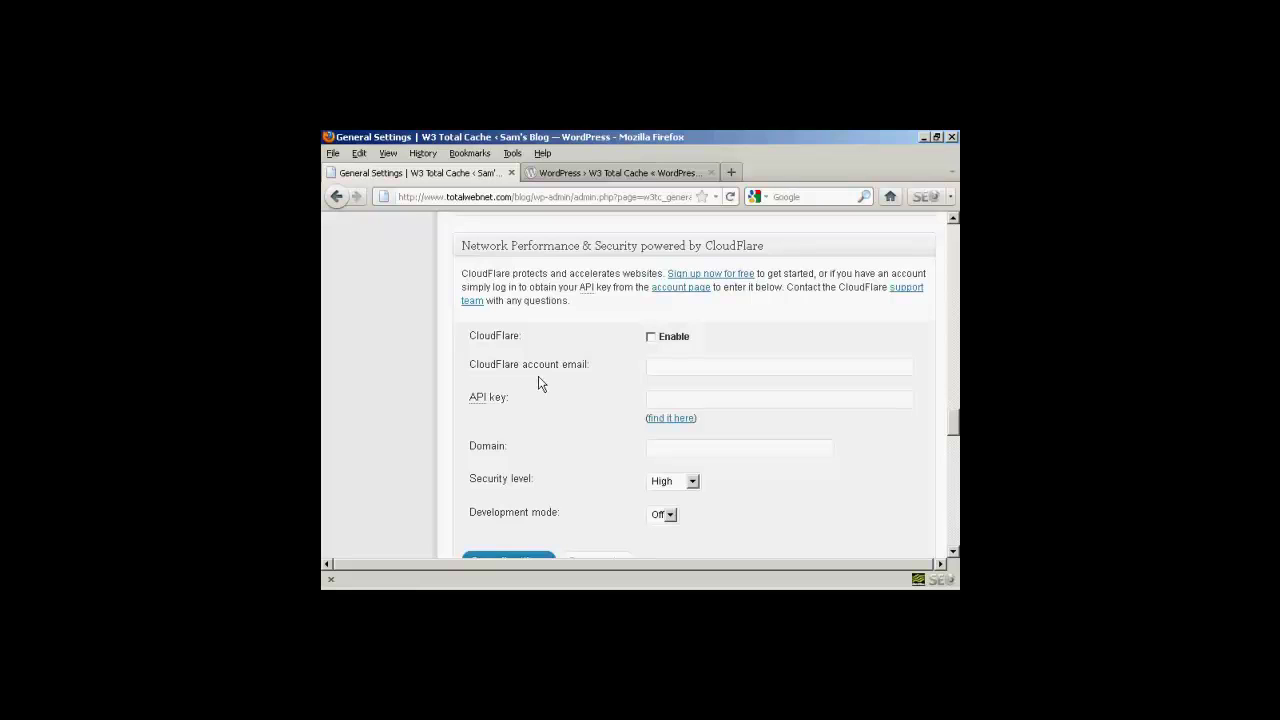
{"action": "scroll", "coordinate": [590, 350], "scroll_direction": "down", "scroll_amount": 1}
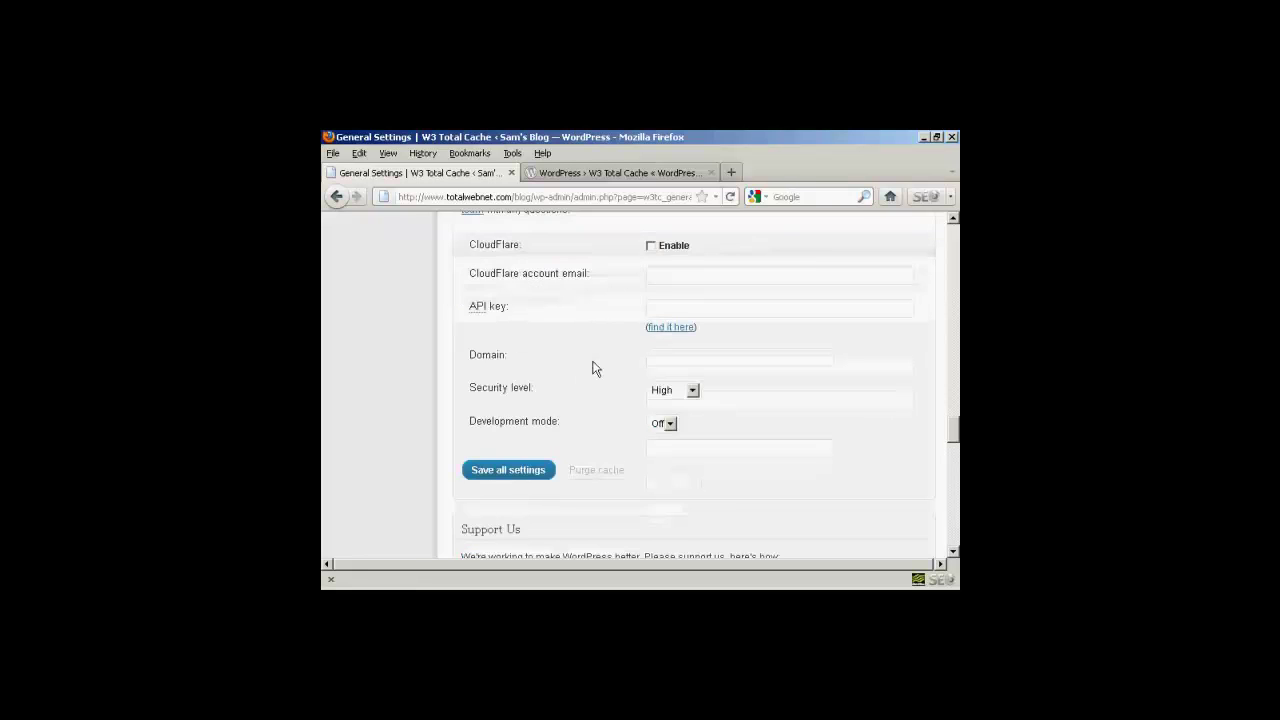
{"action": "scroll", "coordinate": [594, 366], "scroll_direction": "down", "scroll_amount": 1}
{"action": "scroll", "coordinate": [594, 311], "scroll_direction": "down", "scroll_amount": 1}
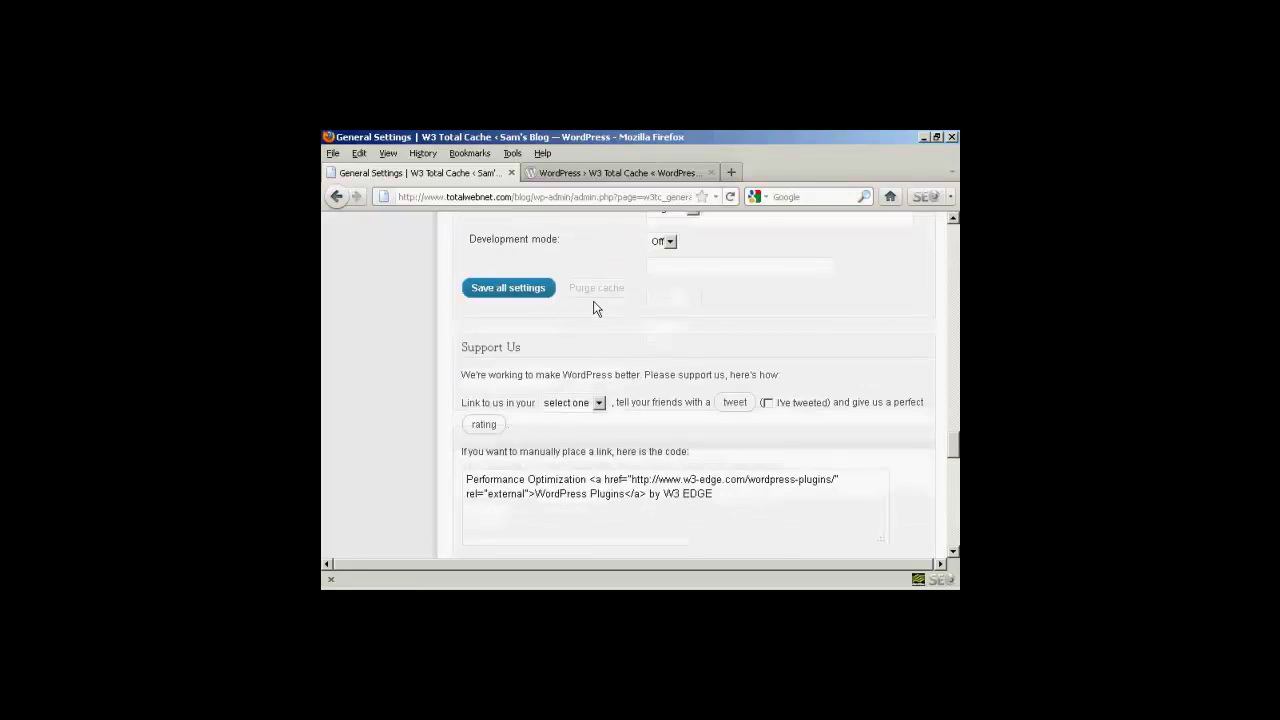
{"action": "scroll", "coordinate": [594, 308], "scroll_direction": "down", "scroll_amount": 2}
{"action": "scroll", "coordinate": [650, 420], "scroll_direction": "down", "scroll_amount": 1}
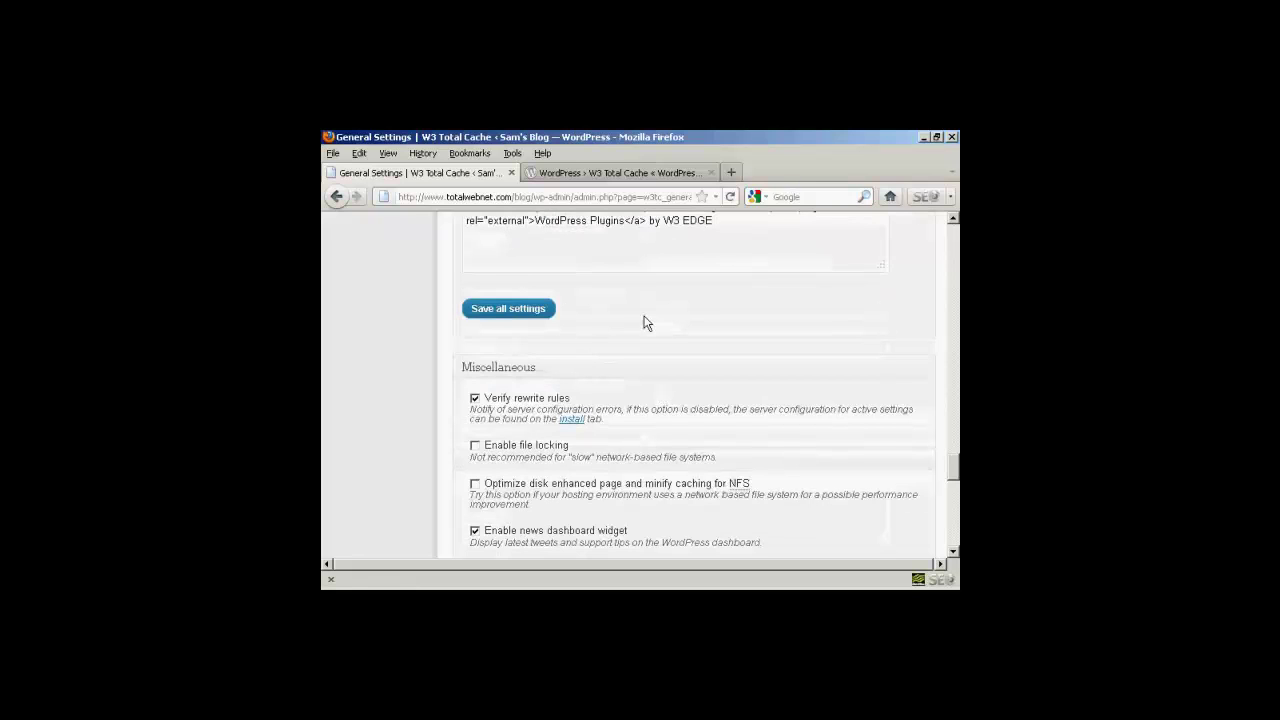
{"action": "scroll", "coordinate": [626, 335], "scroll_direction": "down", "scroll_amount": 1}
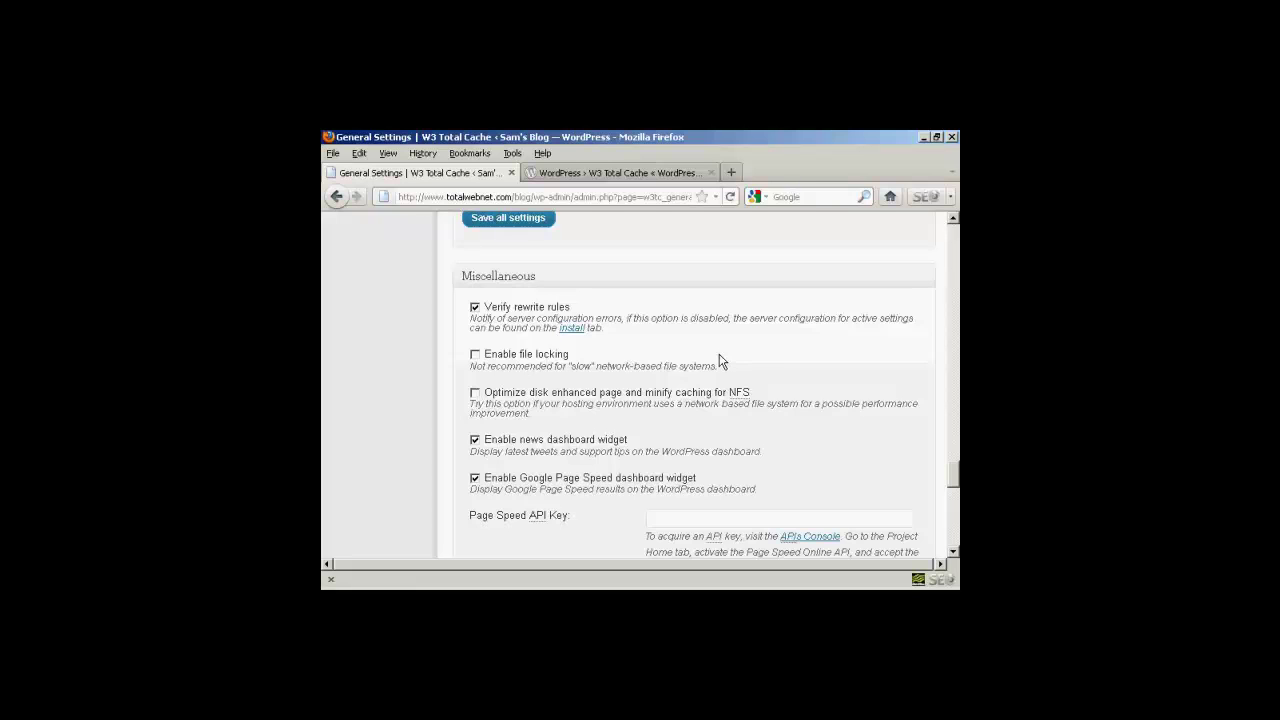
{"action": "scroll", "coordinate": [638, 372], "scroll_direction": "down", "scroll_amount": 2}
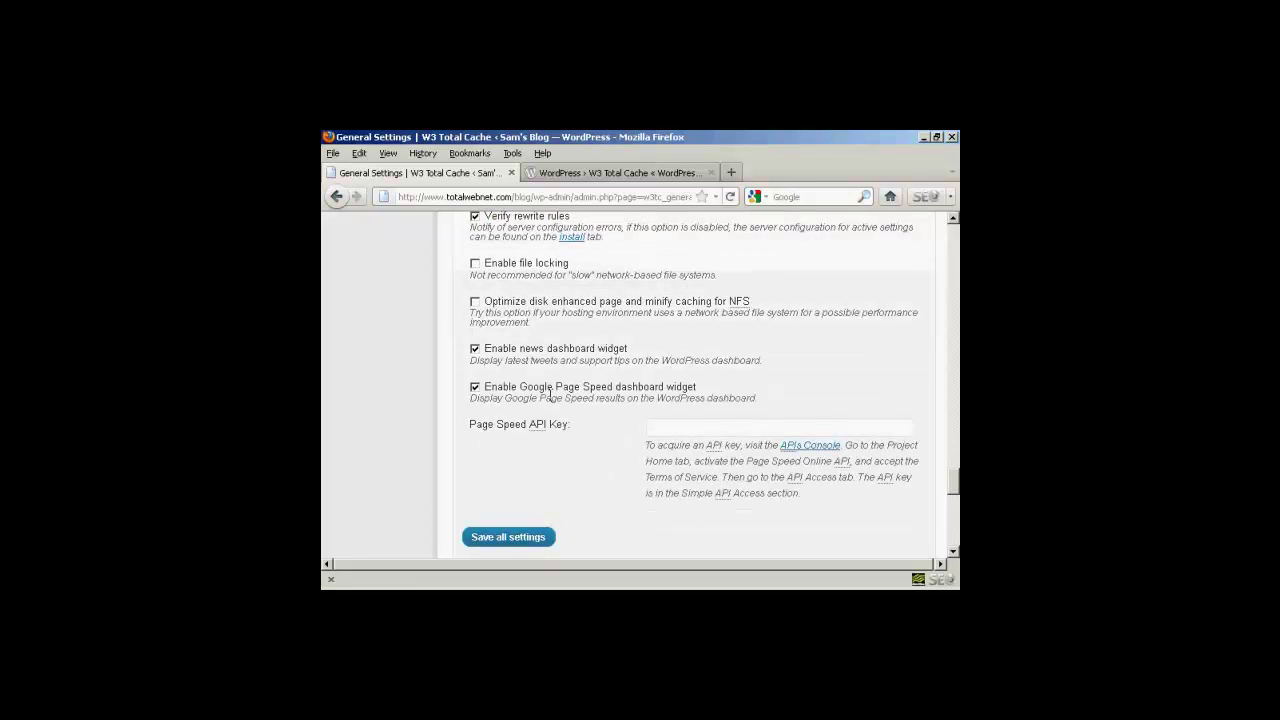
{"action": "scroll", "coordinate": [540, 430], "scroll_direction": "down", "scroll_amount": 2}
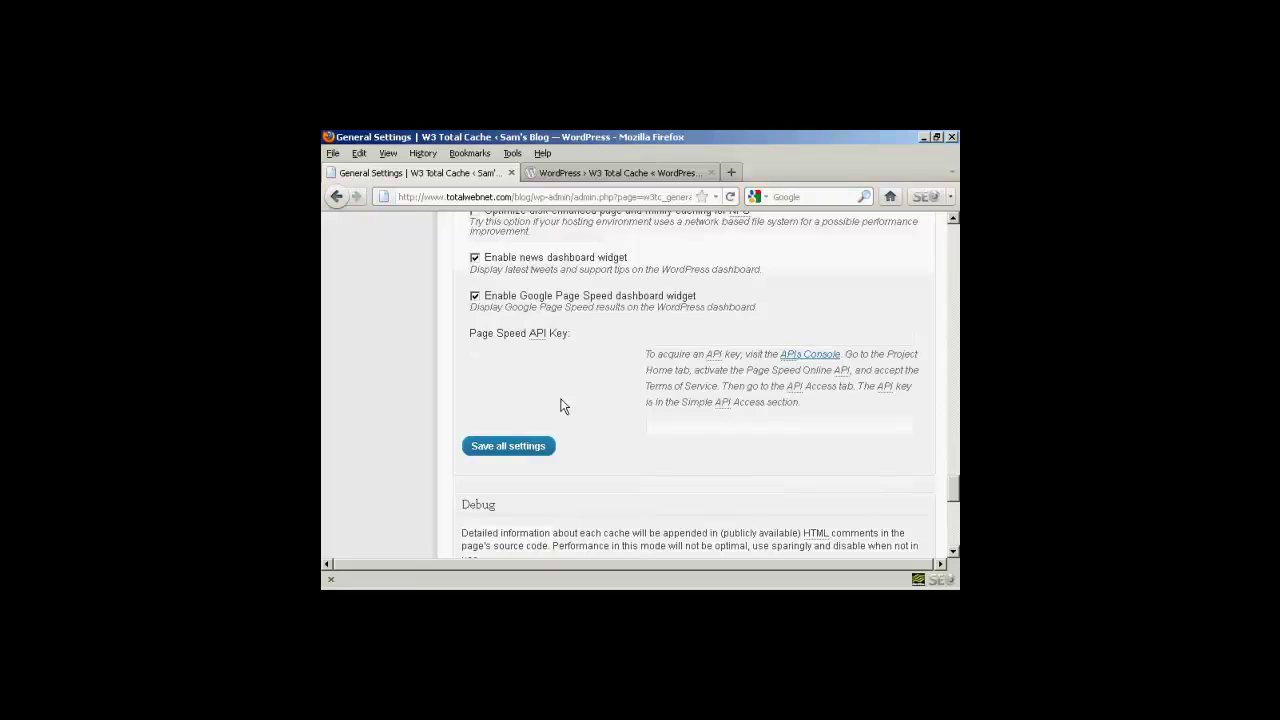
{"action": "scroll", "coordinate": [566, 357], "scroll_direction": "down", "scroll_amount": 2}
{"action": "scroll", "coordinate": [562, 357], "scroll_direction": "down", "scroll_amount": 2}
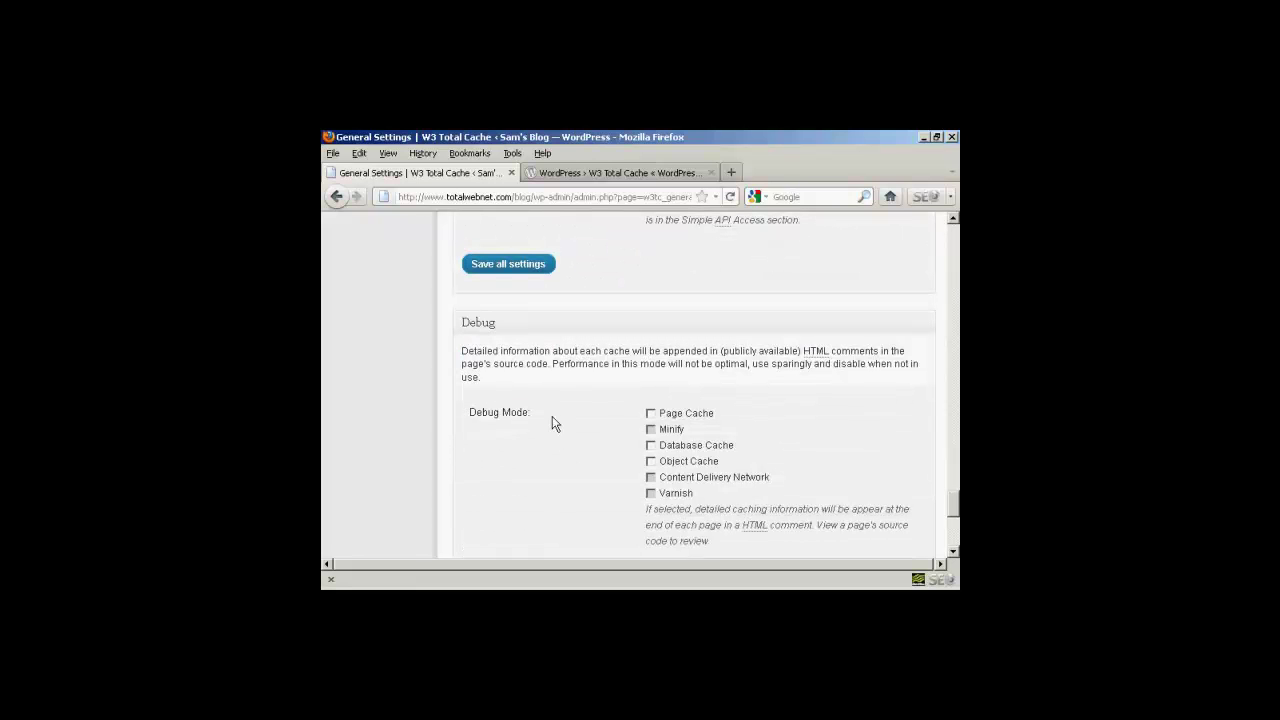
{"action": "scroll", "coordinate": [513, 428], "scroll_direction": "down", "scroll_amount": 2}
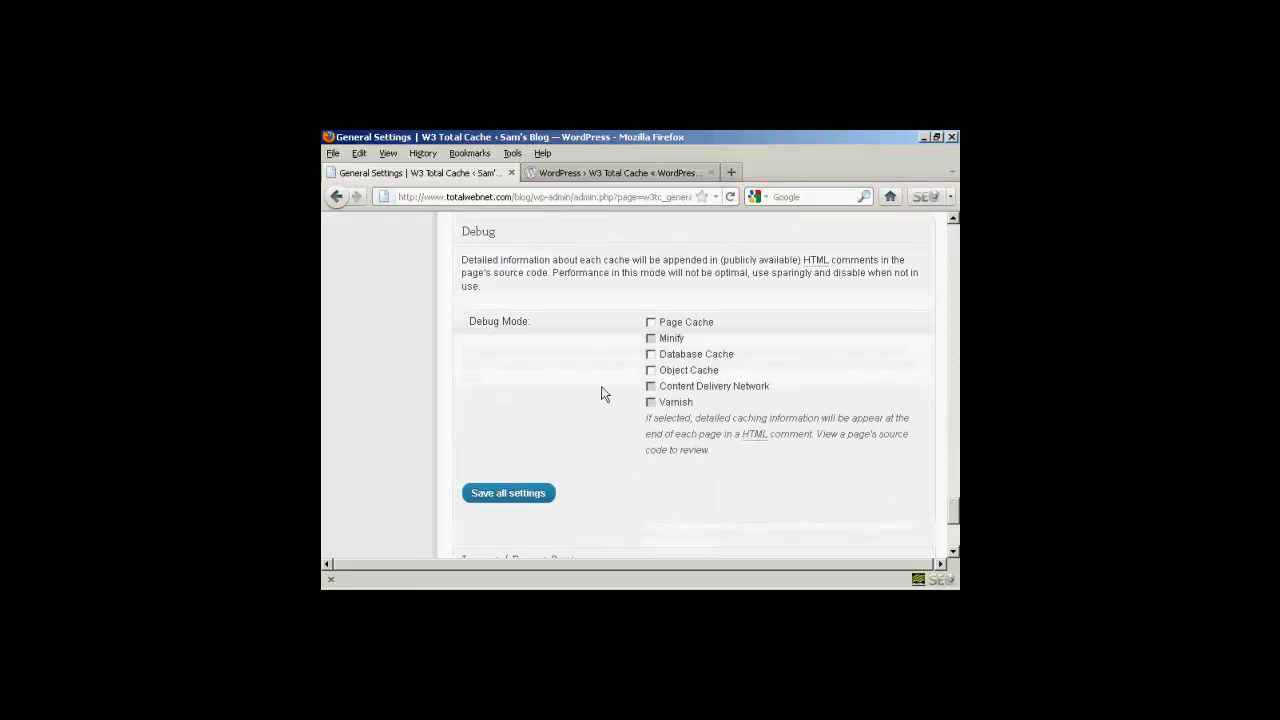
{"action": "scroll", "coordinate": [571, 398], "scroll_direction": "down", "scroll_amount": 4}
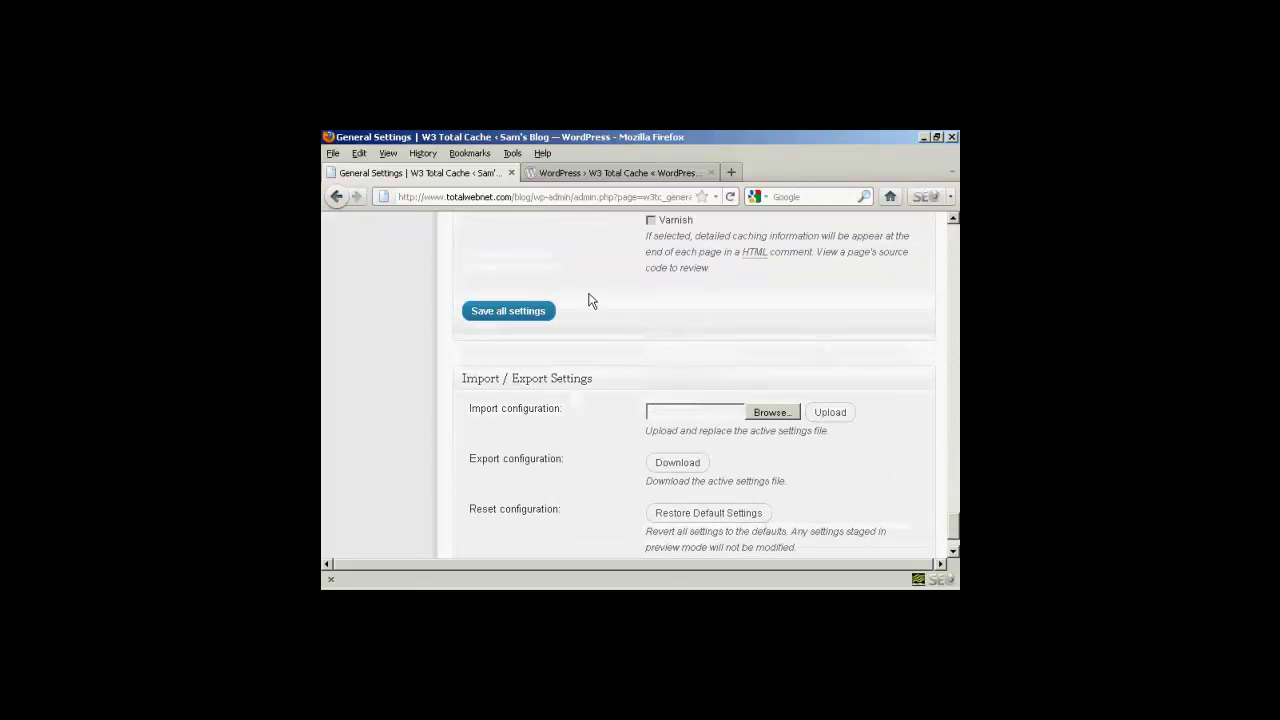
{"action": "scroll", "coordinate": [590, 300], "scroll_direction": "down", "scroll_amount": 2}
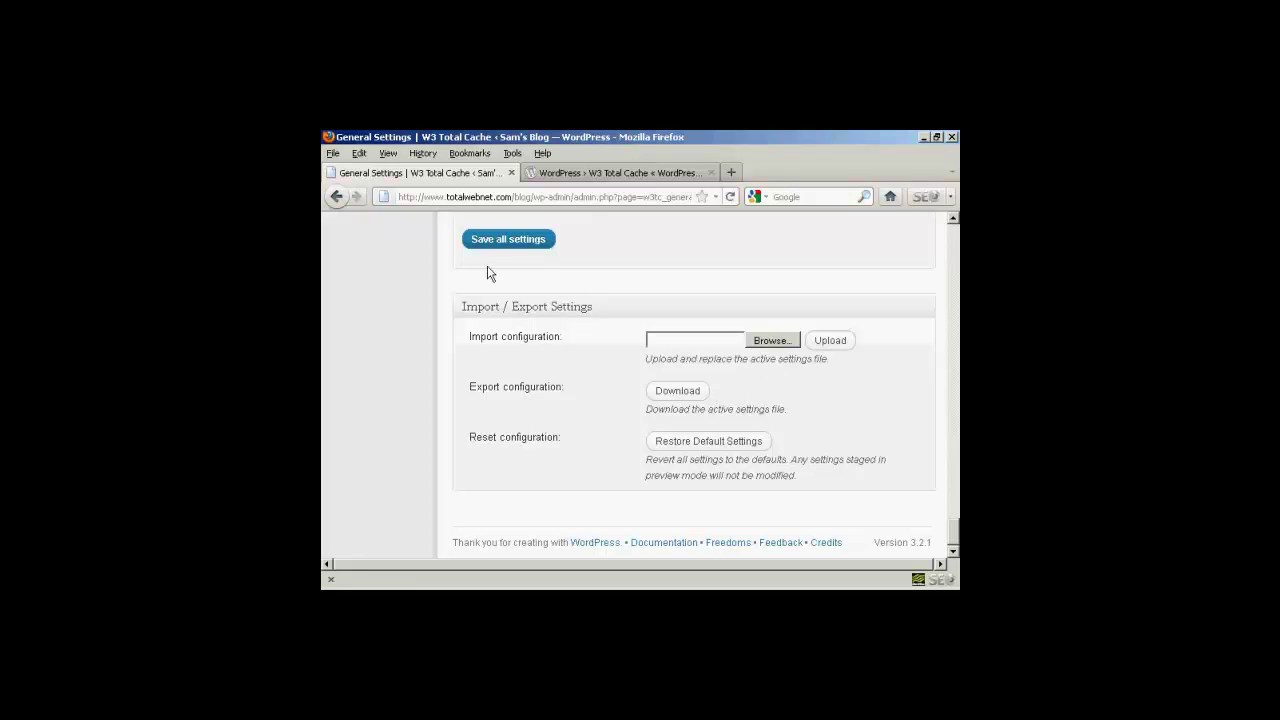
Save all W3 Total Cache settings, empty the page cache, and review the confirmation.
{"action": "left_click", "coordinate": [531, 245]}
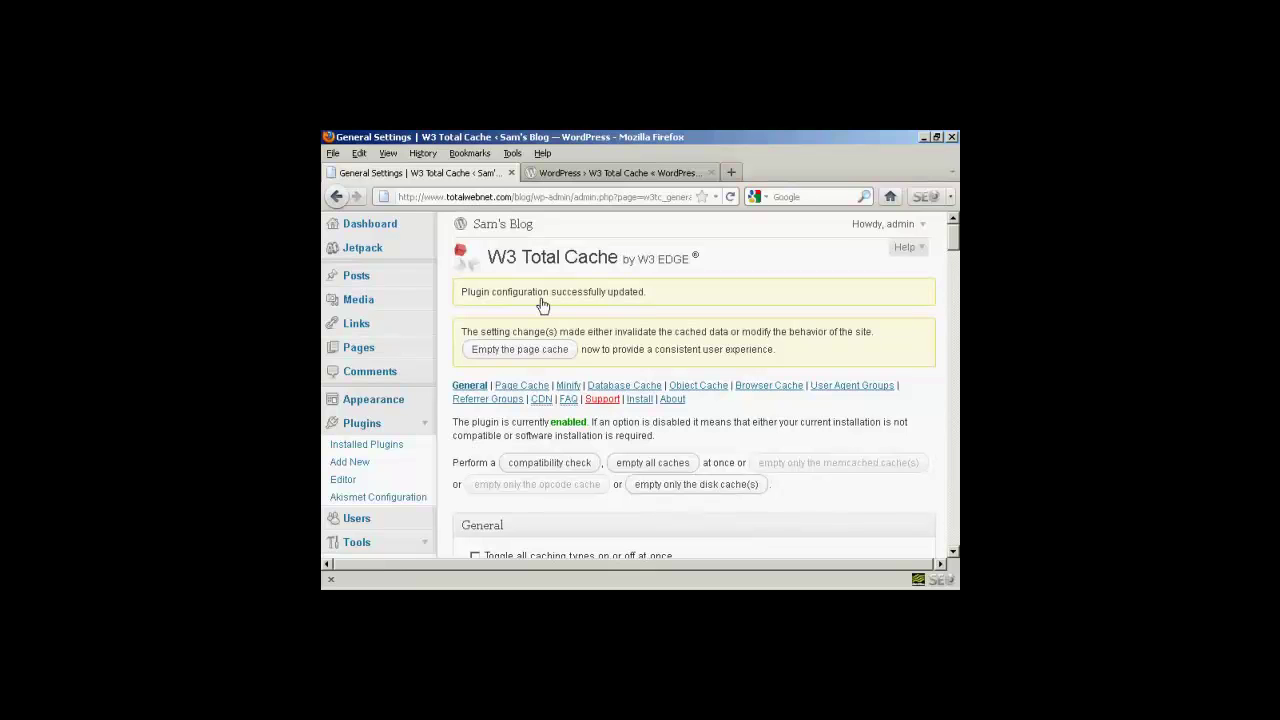
{"action": "left_click", "coordinate": [527, 358]}
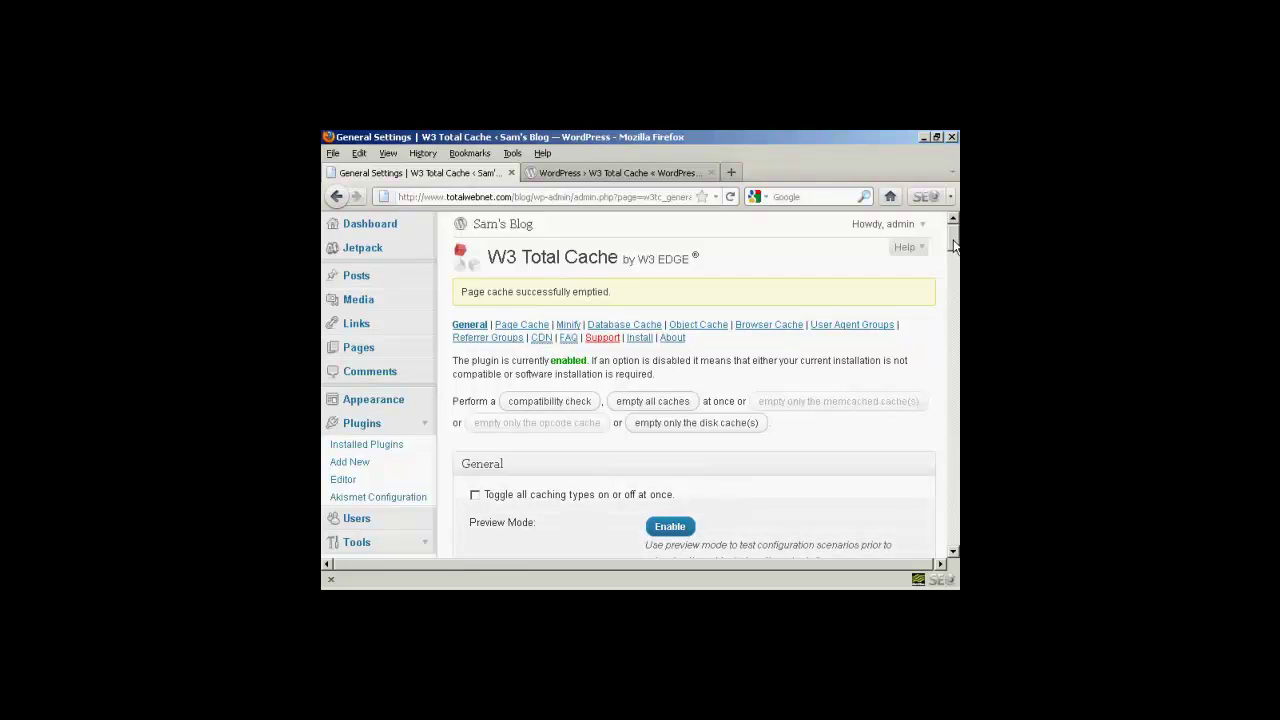
{"action": "scroll", "coordinate": [954, 246], "scroll_direction": "down", "scroll_amount": 1}
{"action": "scroll", "coordinate": [954, 280], "scroll_direction": "down", "scroll_amount": 5}
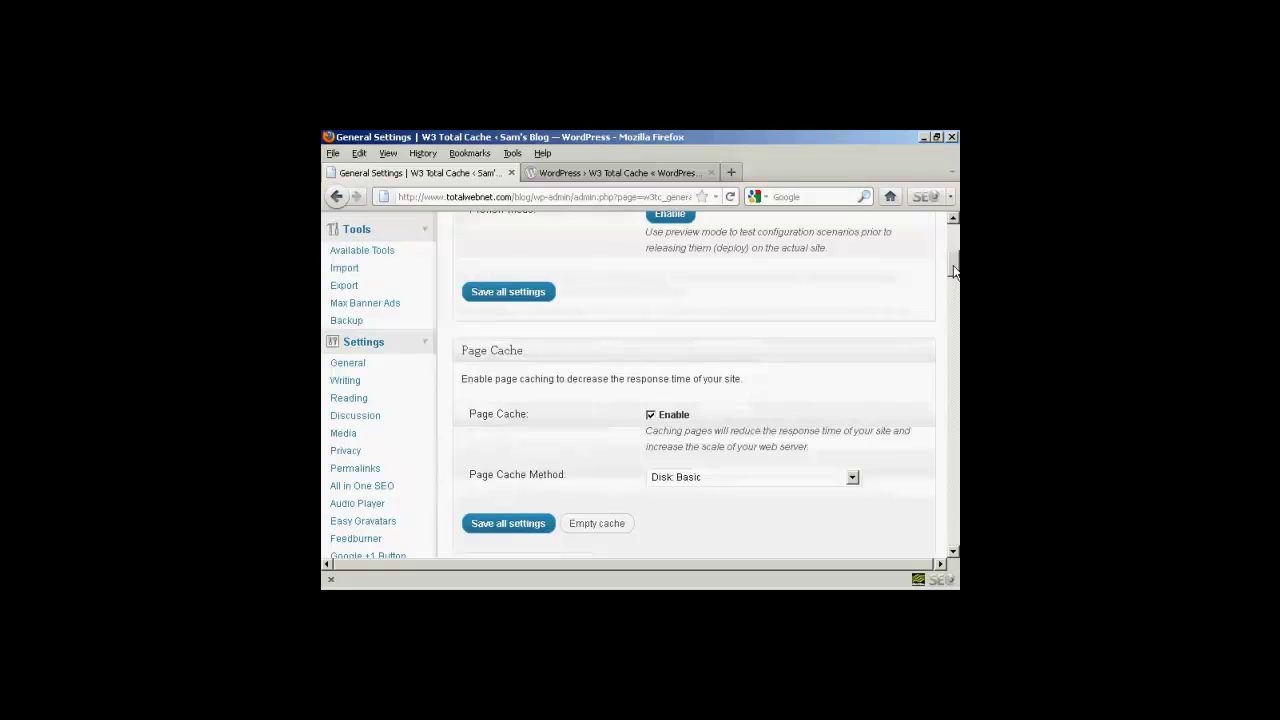
{"action": "scroll", "coordinate": [586, 380], "scroll_direction": "down", "scroll_amount": 7}
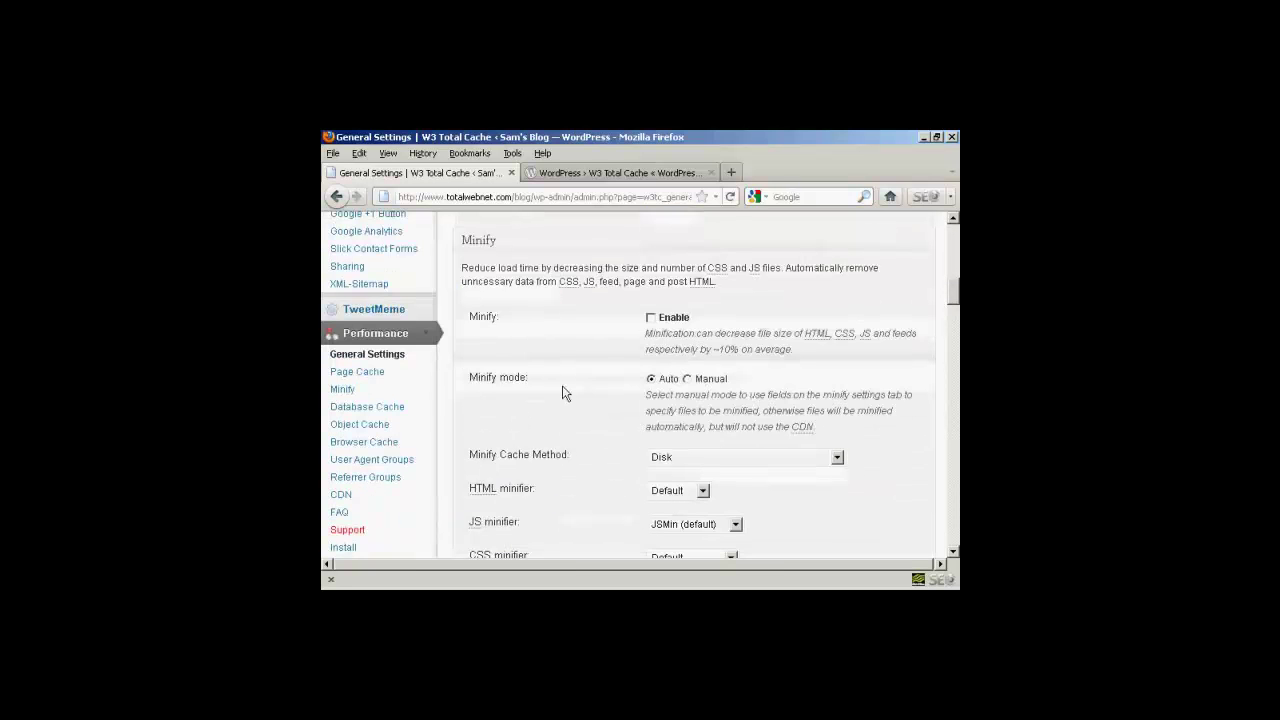
{"action": "scroll", "coordinate": [563, 392], "scroll_direction": "down", "scroll_amount": 2}
{"action": "scroll", "coordinate": [558, 380], "scroll_direction": "down", "scroll_amount": 2}
{"action": "scroll", "coordinate": [514, 340], "scroll_direction": "up", "scroll_amount": 4}
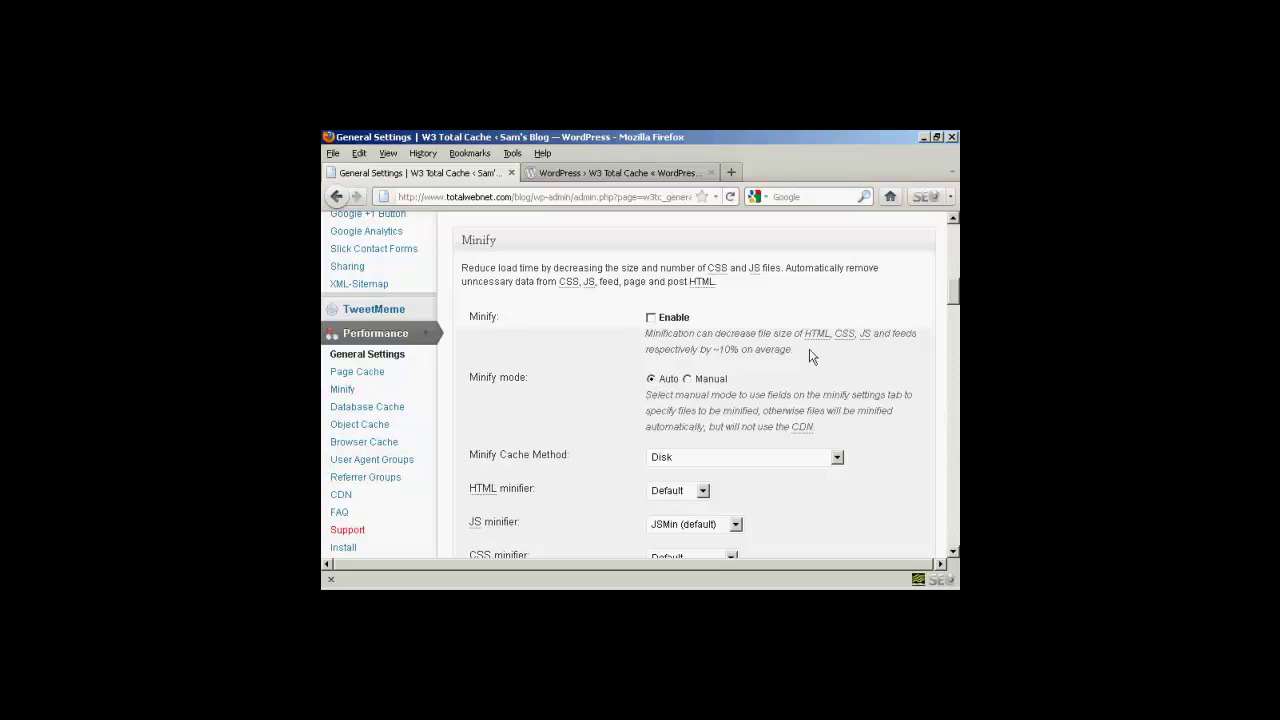
{"action": "scroll", "coordinate": [955, 260], "scroll_direction": "up", "scroll_amount": 2}
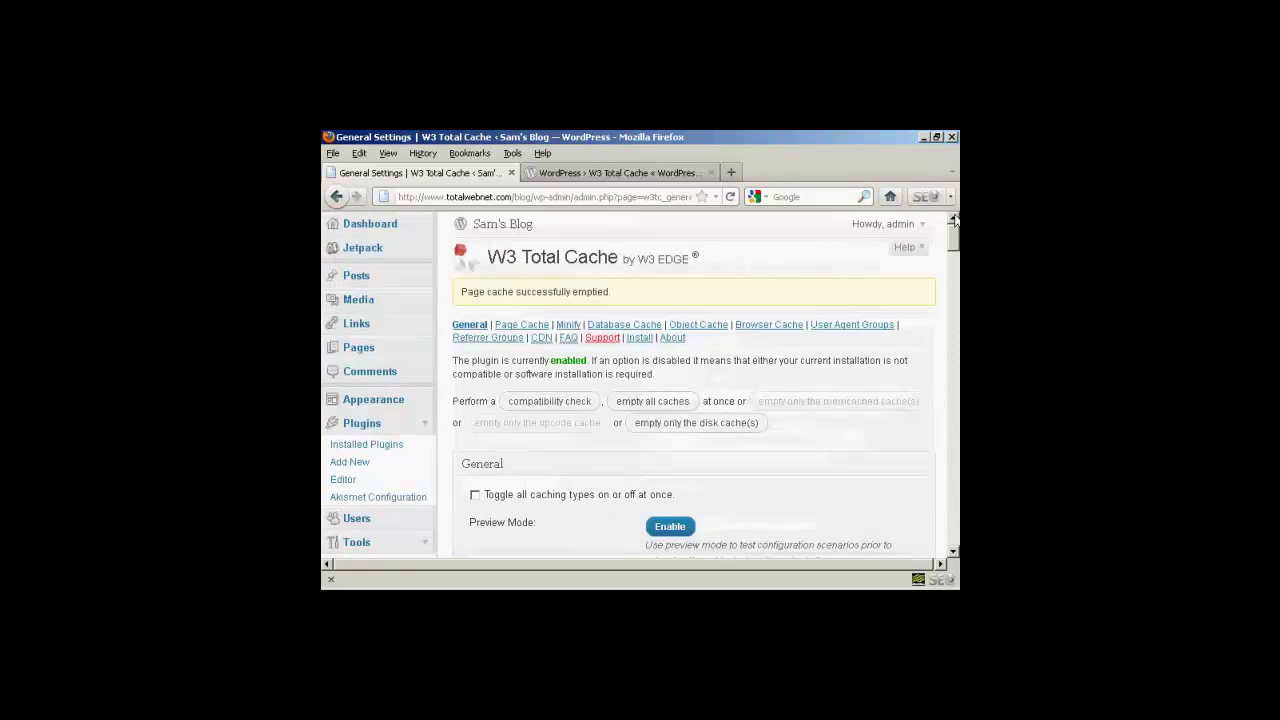
View the blog's public home page, then log out of the admin account.
{"action": "left_click", "coordinate": [503, 224]}
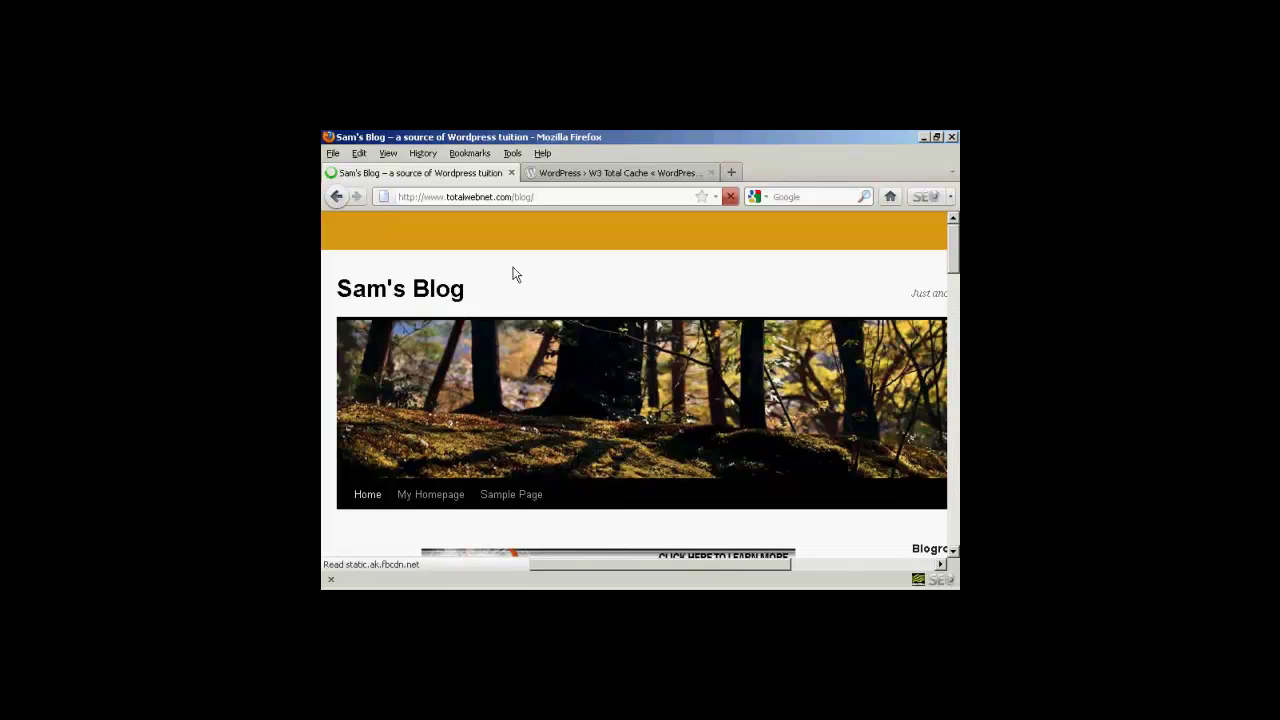
{"action": "mouse_move", "coordinate": [371, 223]}
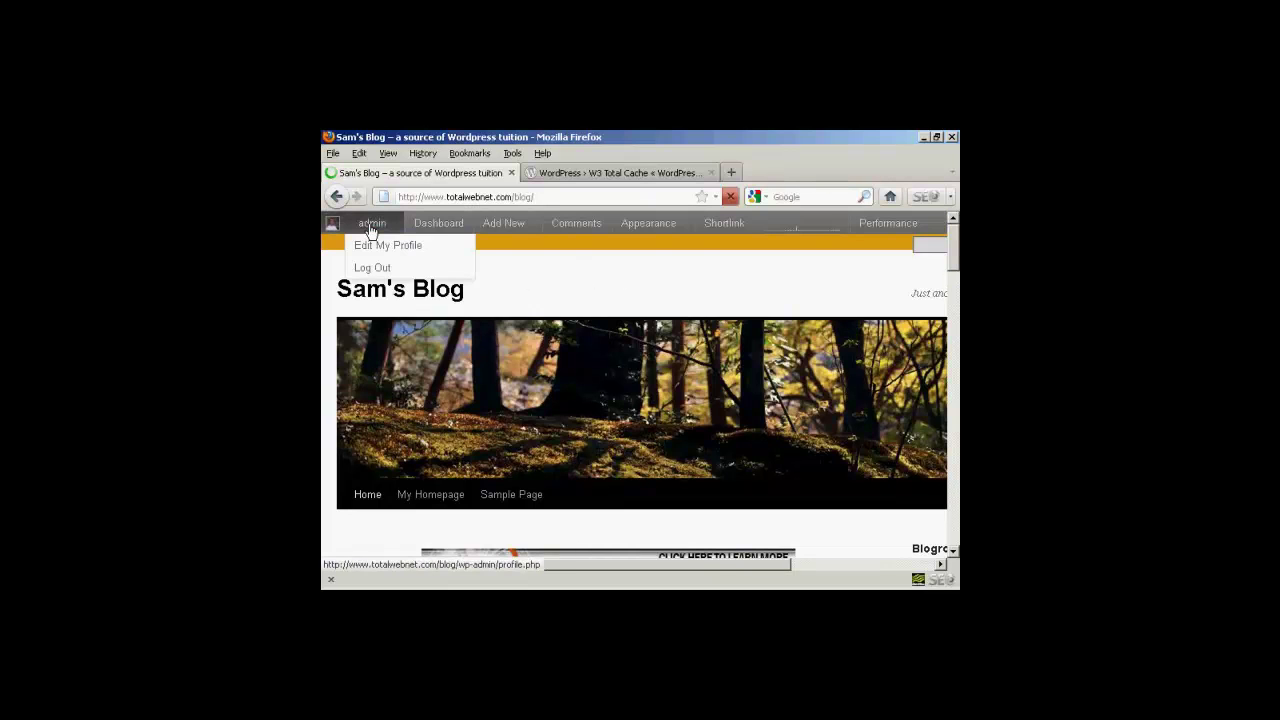
{"action": "left_click", "coordinate": [370, 270]}
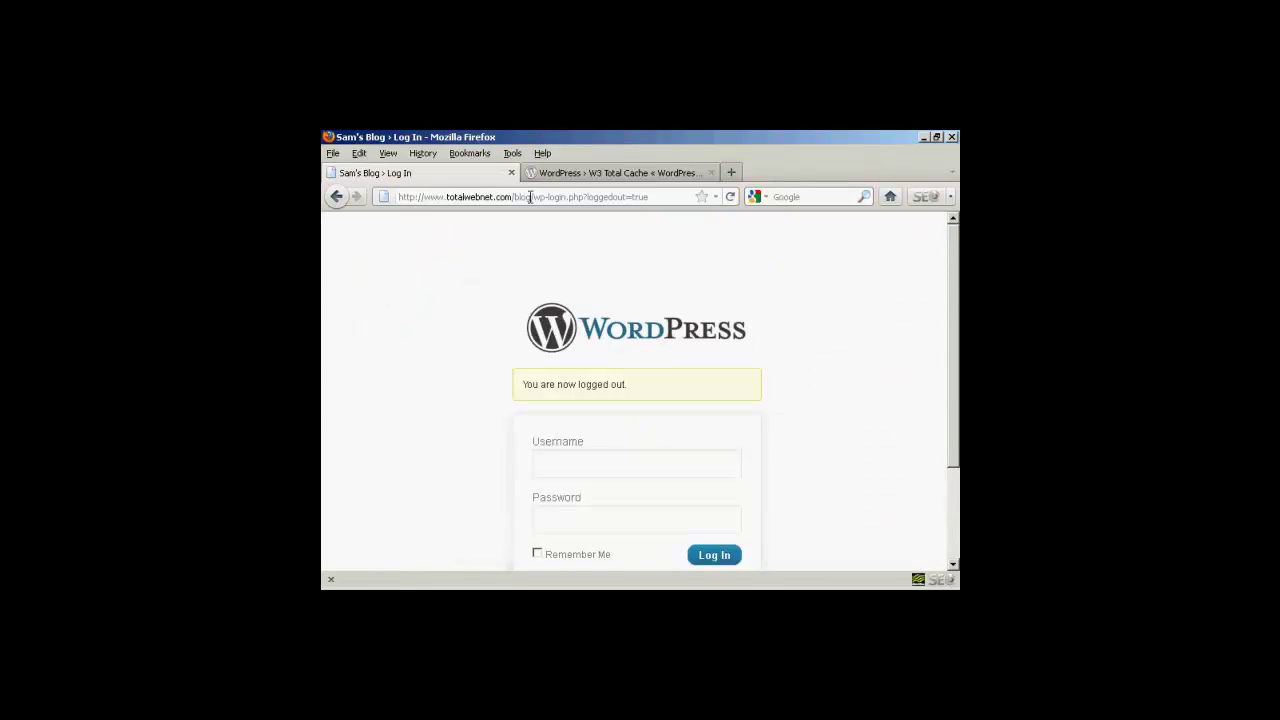
Remove wp-login.php?loggedout=true from the address to load the blog home page logged out.
{"action": "left_click", "coordinate": [572, 196]}
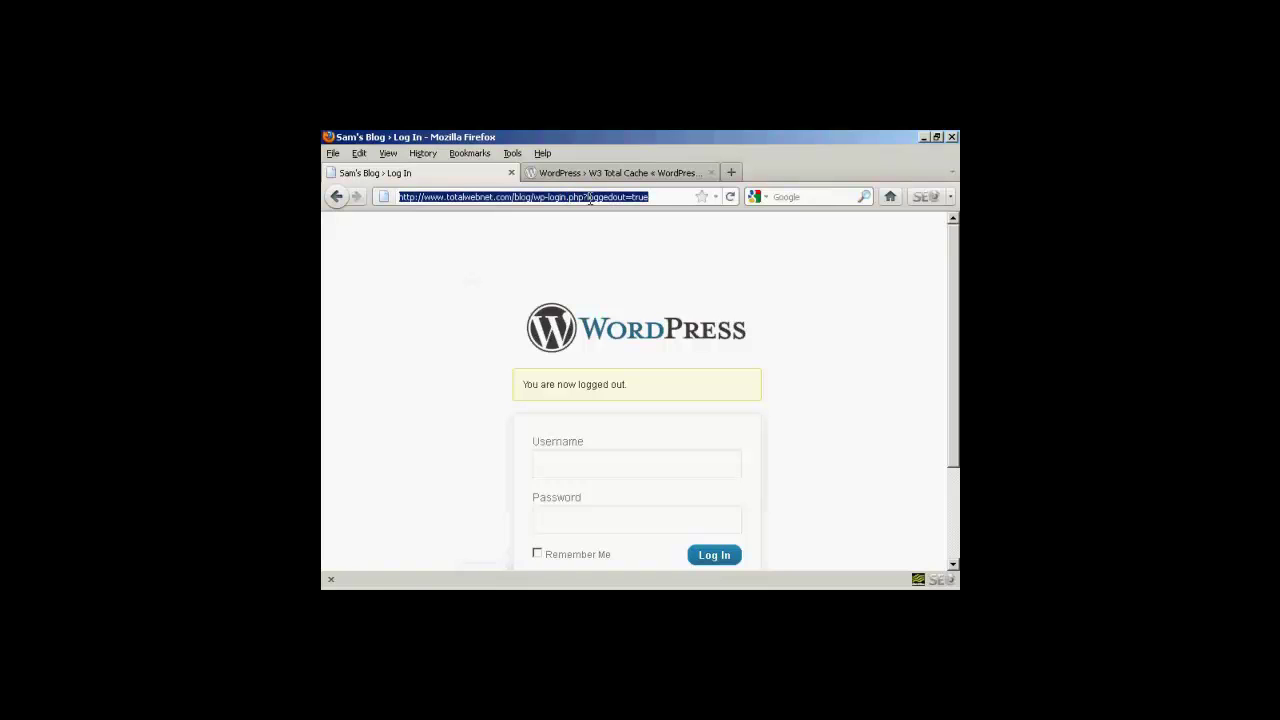
{"action": "left_click", "coordinate": [544, 197]}
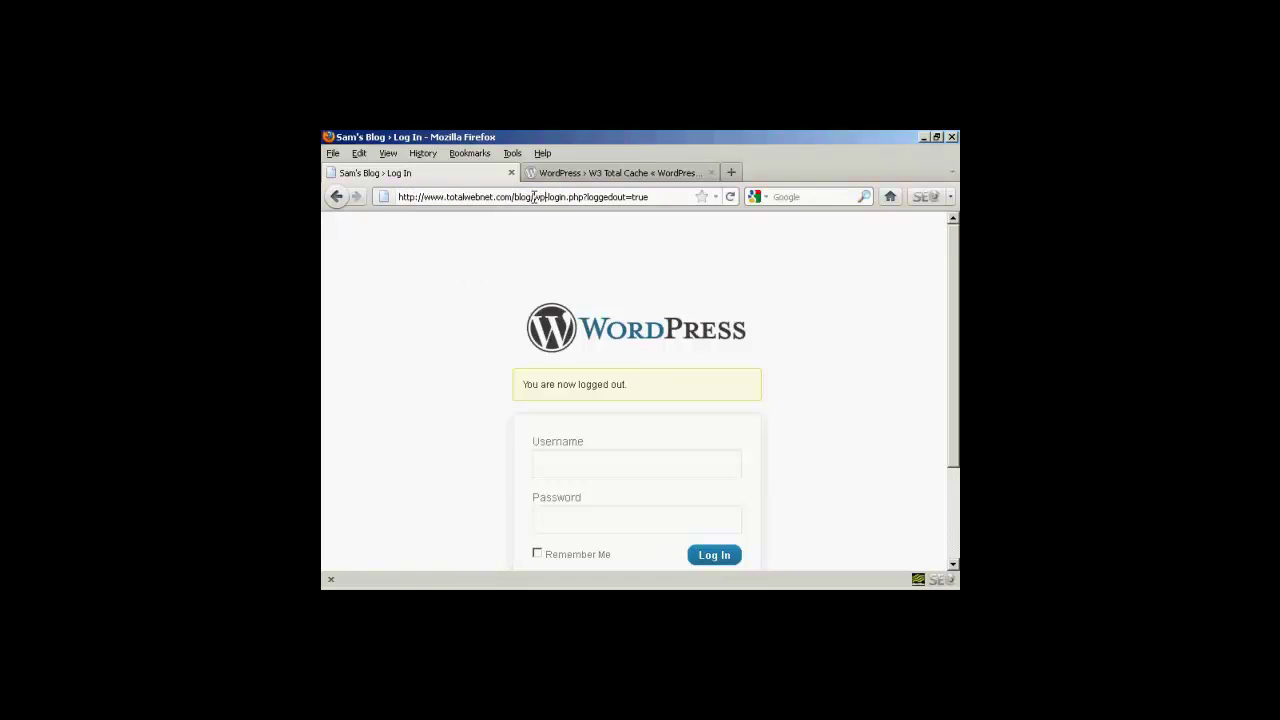
{"action": "left_click_drag", "start_coordinate": [534, 196], "coordinate": [662, 197]}
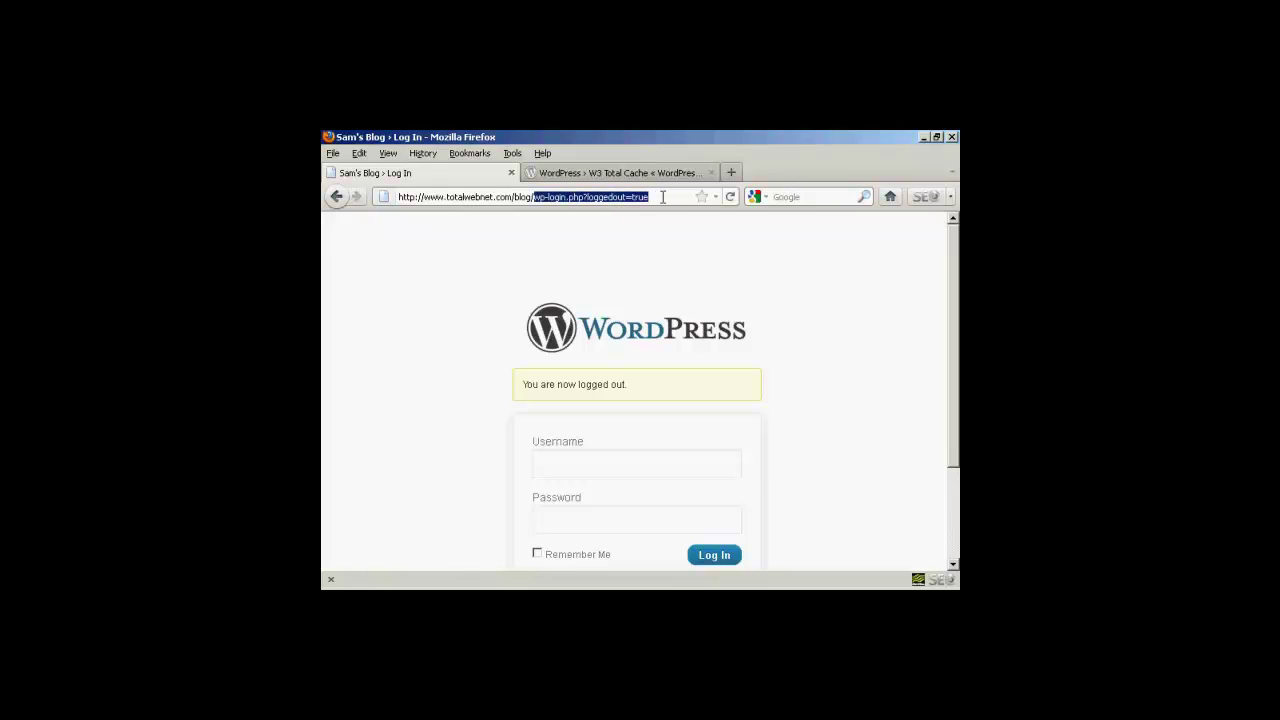
{"action": "key", "text": "BackSpace"}
{"action": "key", "text": "Return"}
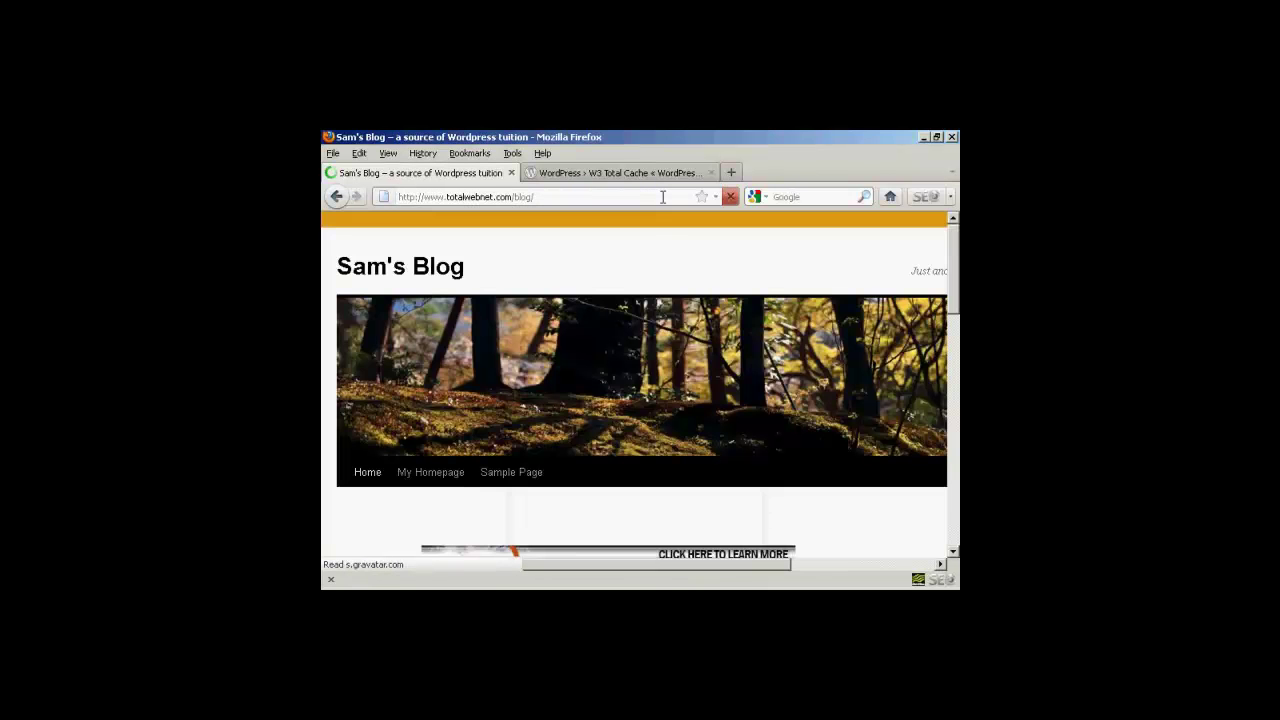